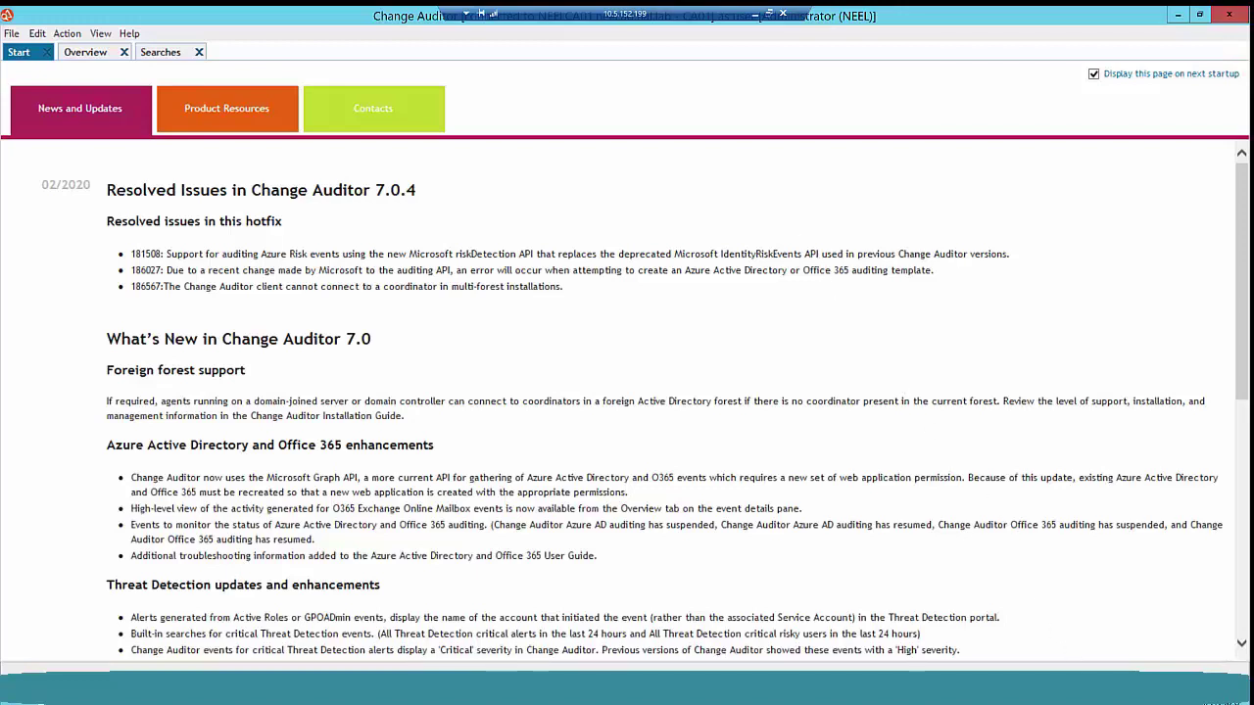
- Review the Change Auditor Coordinator's status, database, agent connection and port information, and close the status window
{"action": "left_click", "coordinate": [1121, 689]}
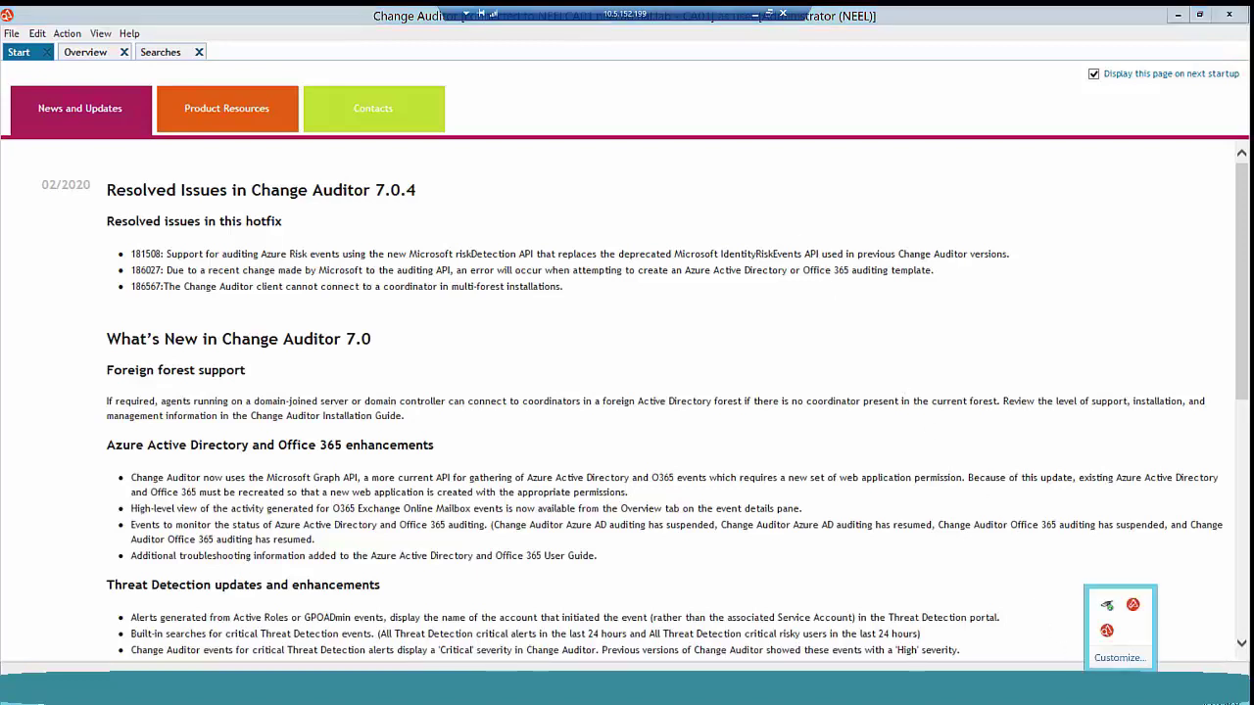
{"action": "right_click", "coordinate": [1133, 608]}
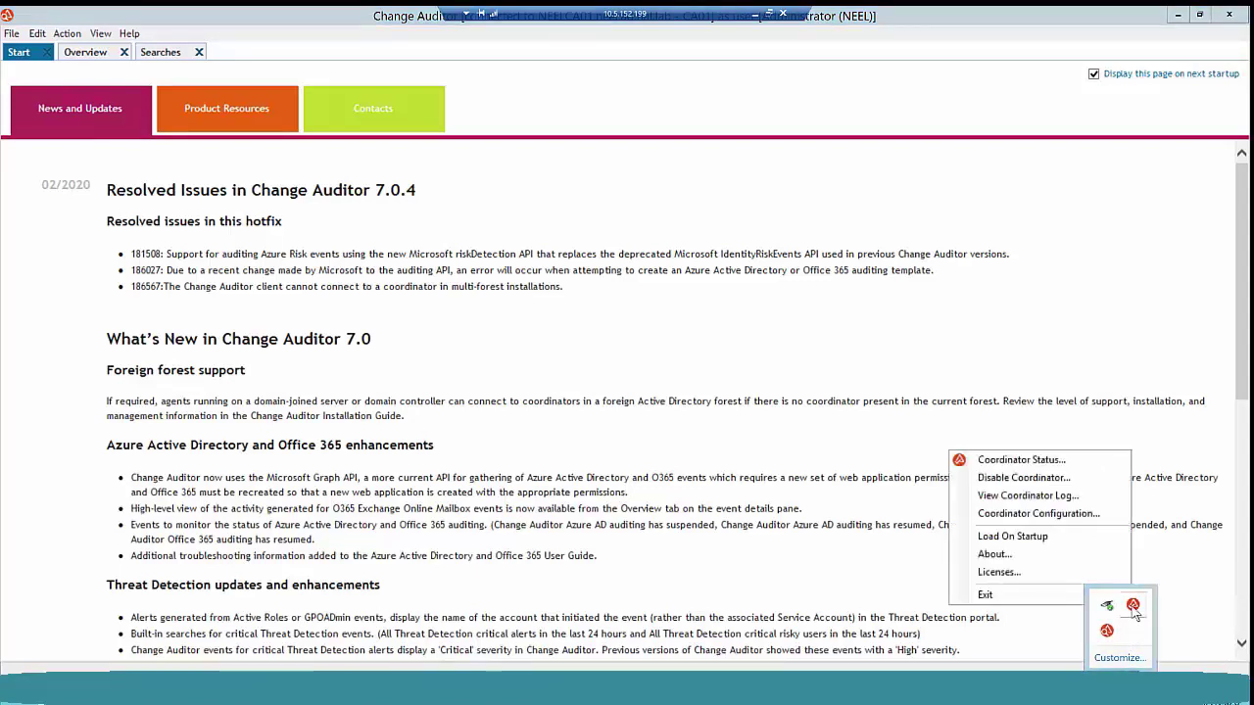
{"action": "left_click", "coordinate": [1056, 466]}
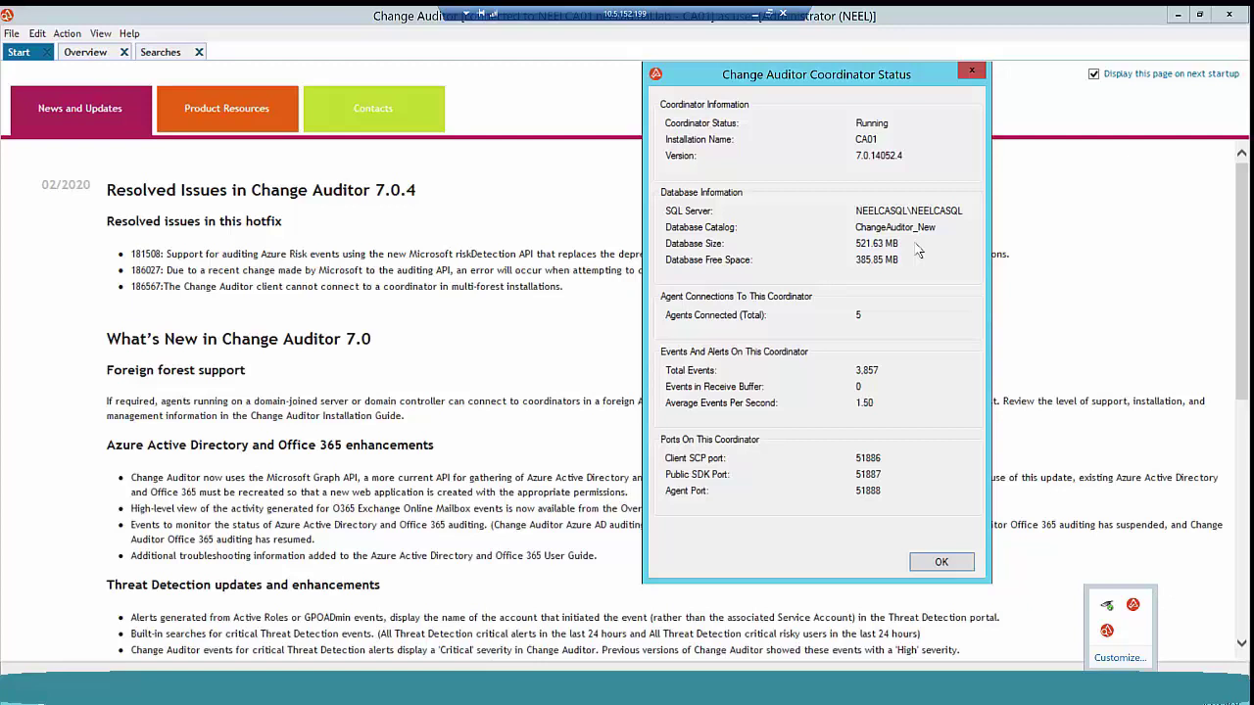
{"action": "left_click", "coordinate": [938, 563]}
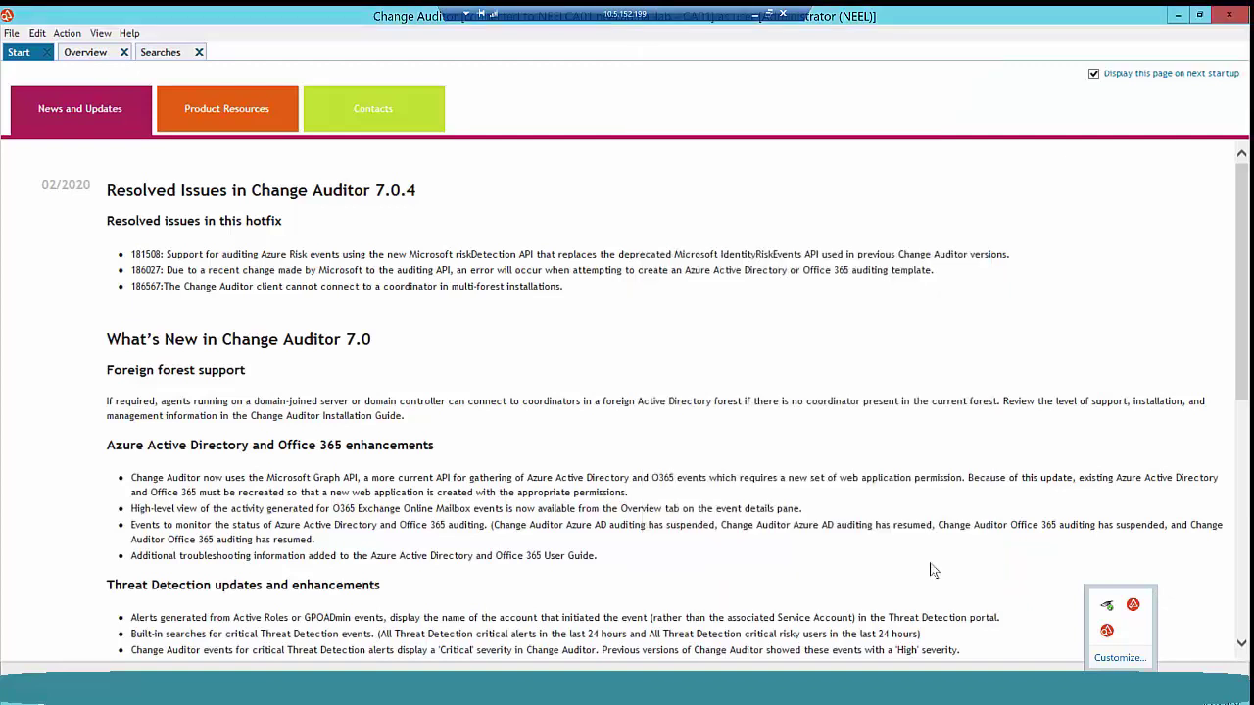
- Review the security and port settings in the Coordinator Configuration and close it without restarting the coordinator service
{"action": "right_click", "coordinate": [1133, 609]}
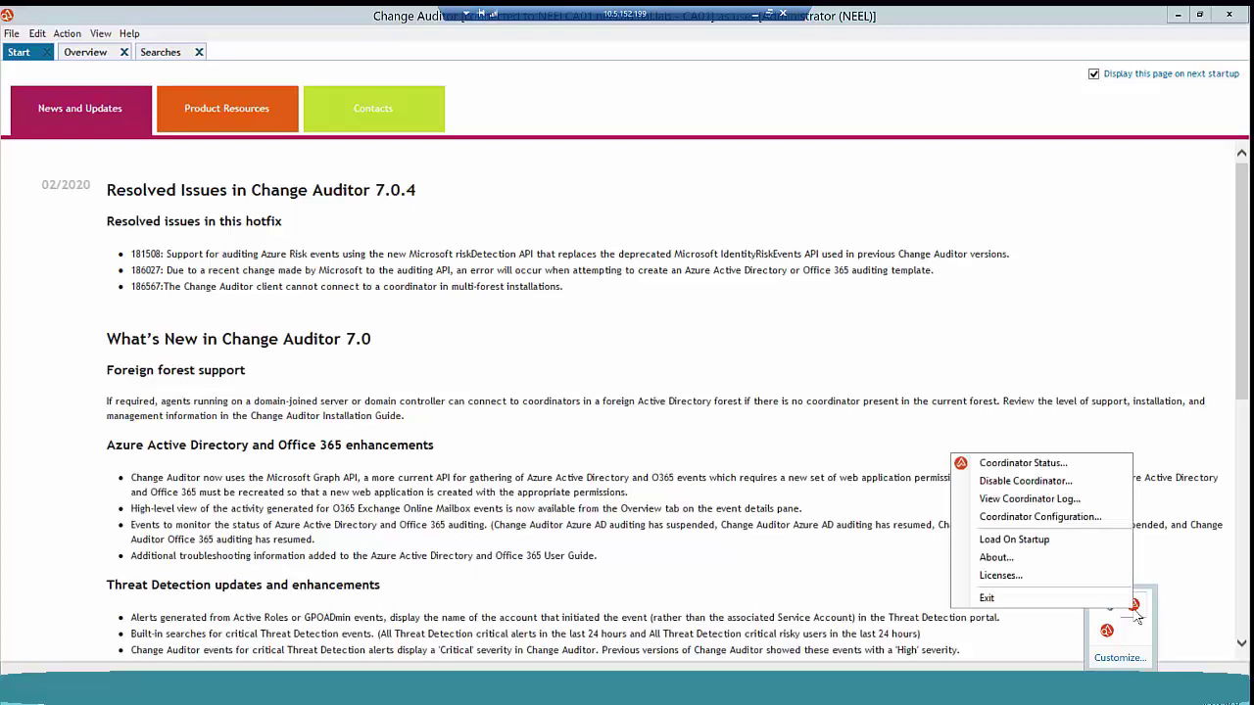
{"action": "left_click", "coordinate": [1087, 529]}
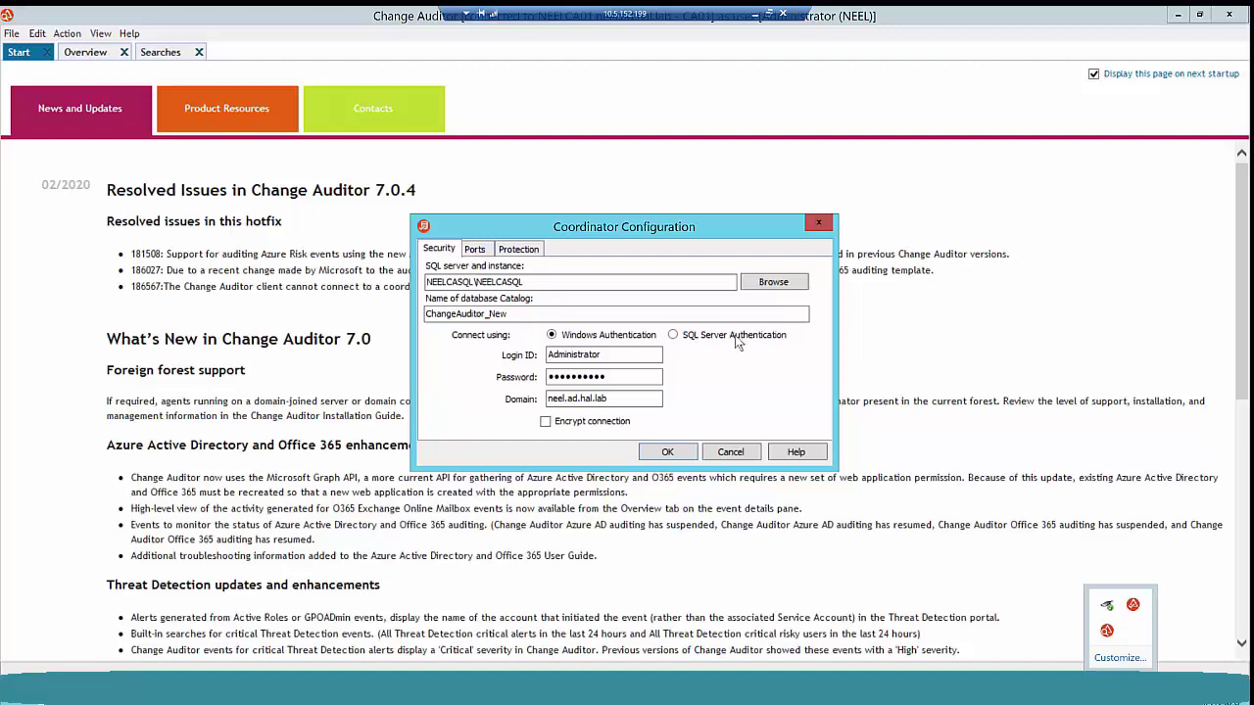
{"action": "left_click", "coordinate": [476, 251]}
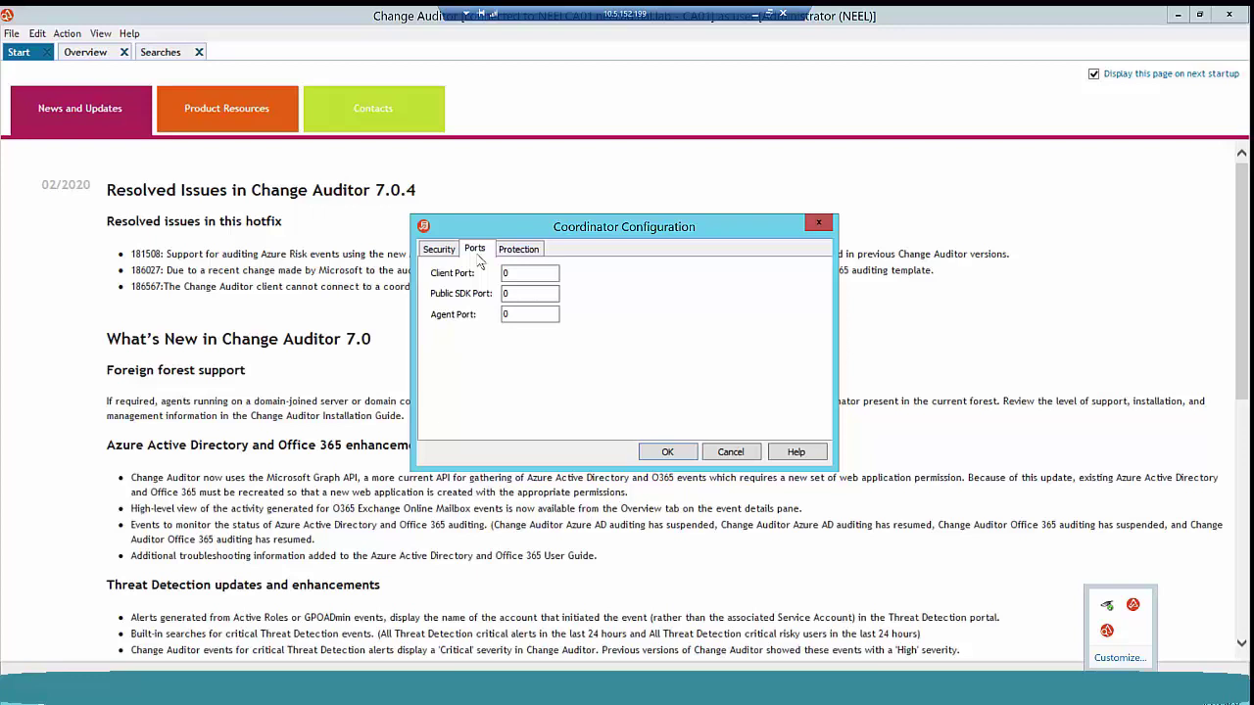
{"action": "left_click", "coordinate": [665, 454]}
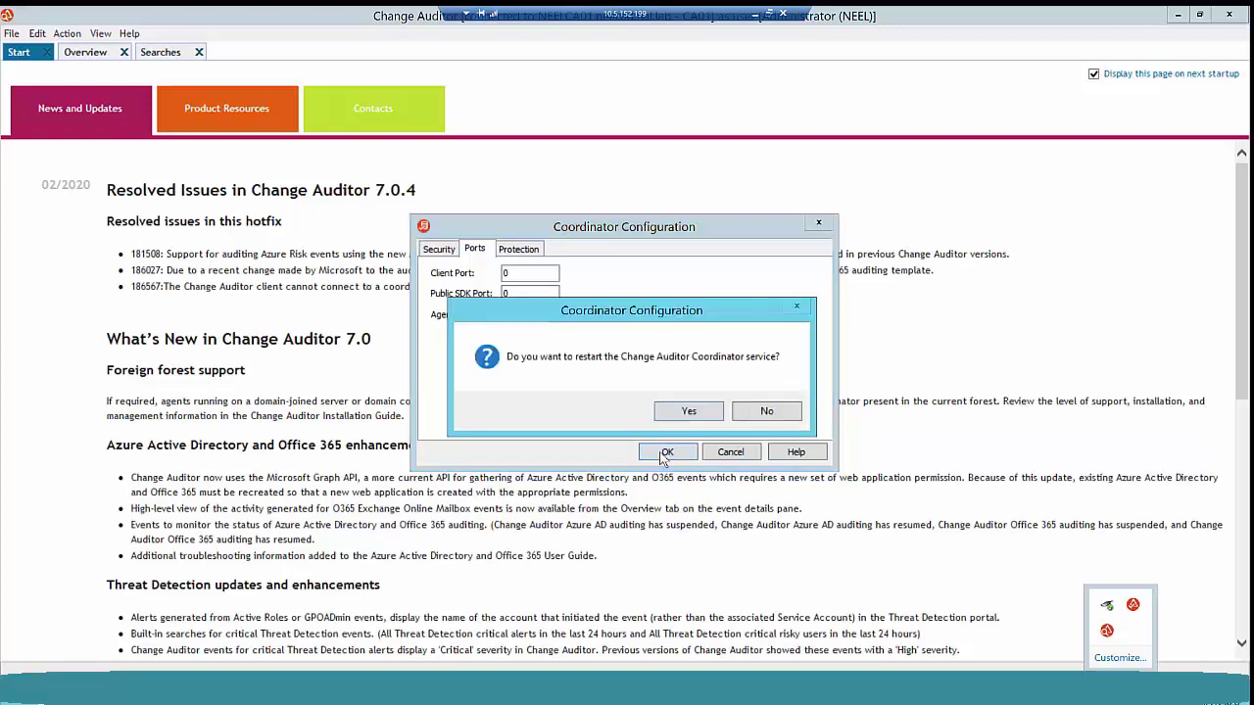
{"action": "left_click", "coordinate": [767, 413]}
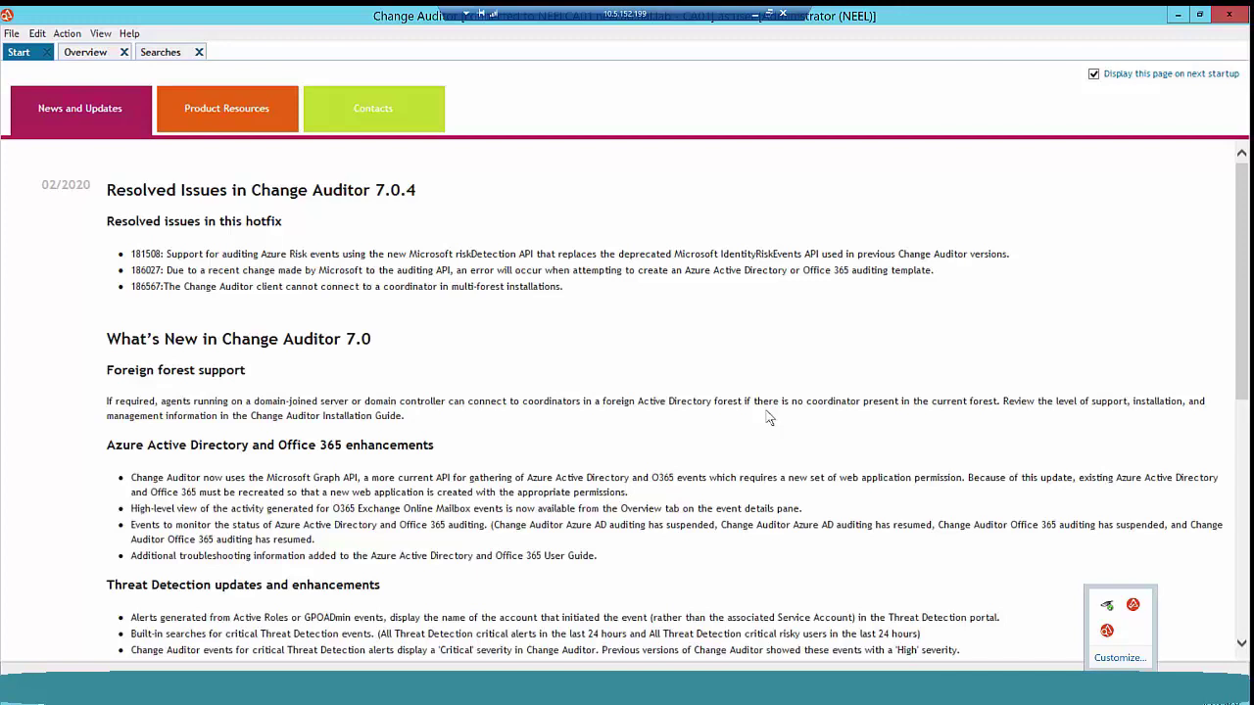
- Disable the Change Auditor Coordinator service, confirm unloading it, and check the coordinator status
{"action": "right_click", "coordinate": [1140, 615]}
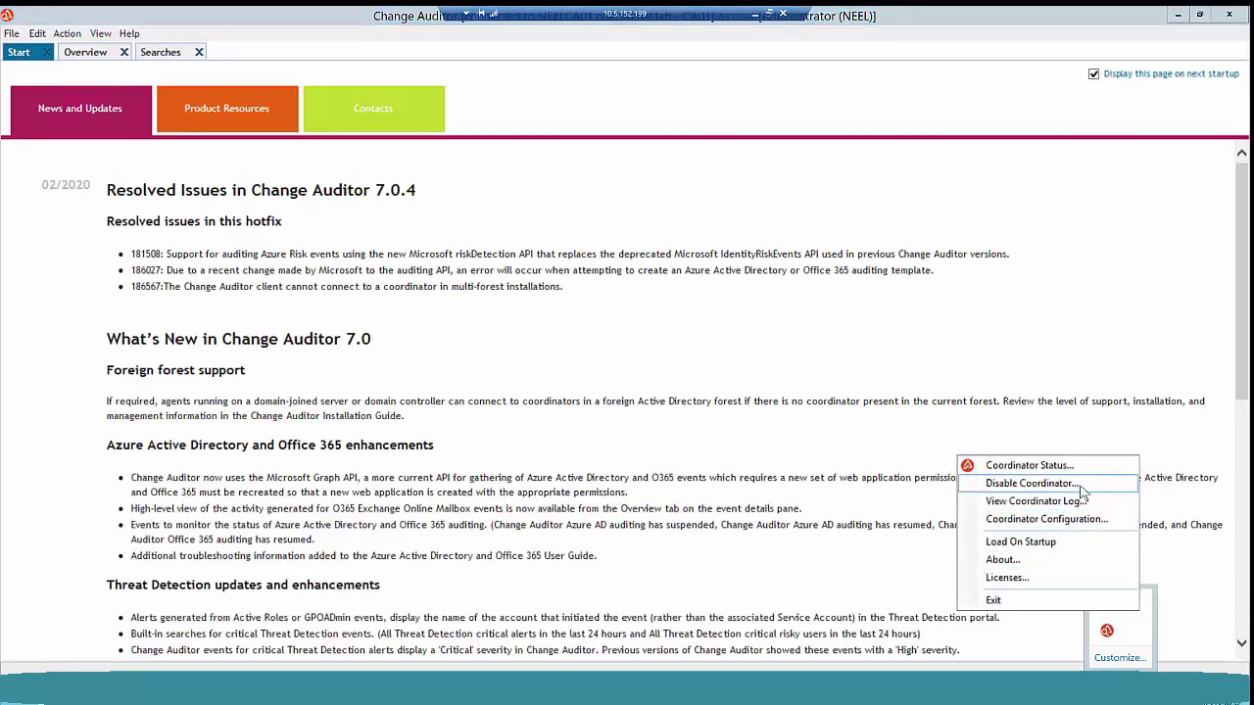
{"action": "left_click", "coordinate": [1029, 483]}
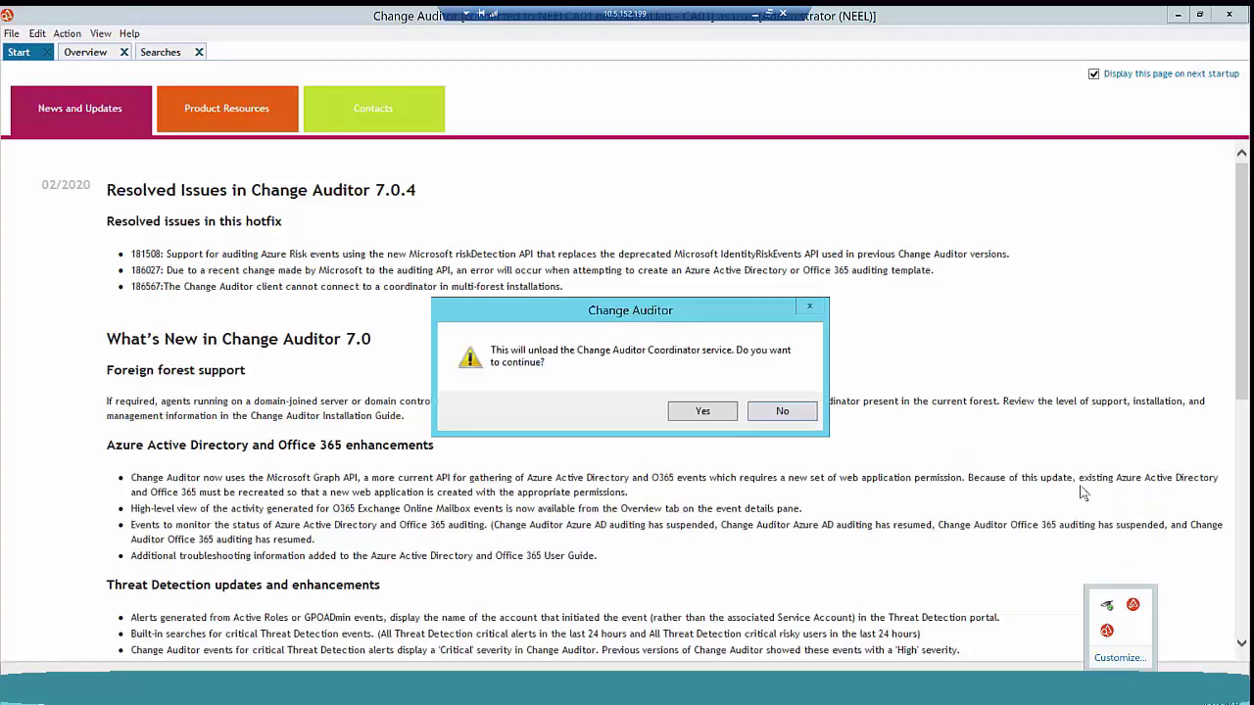
{"action": "left_click", "coordinate": [702, 412]}
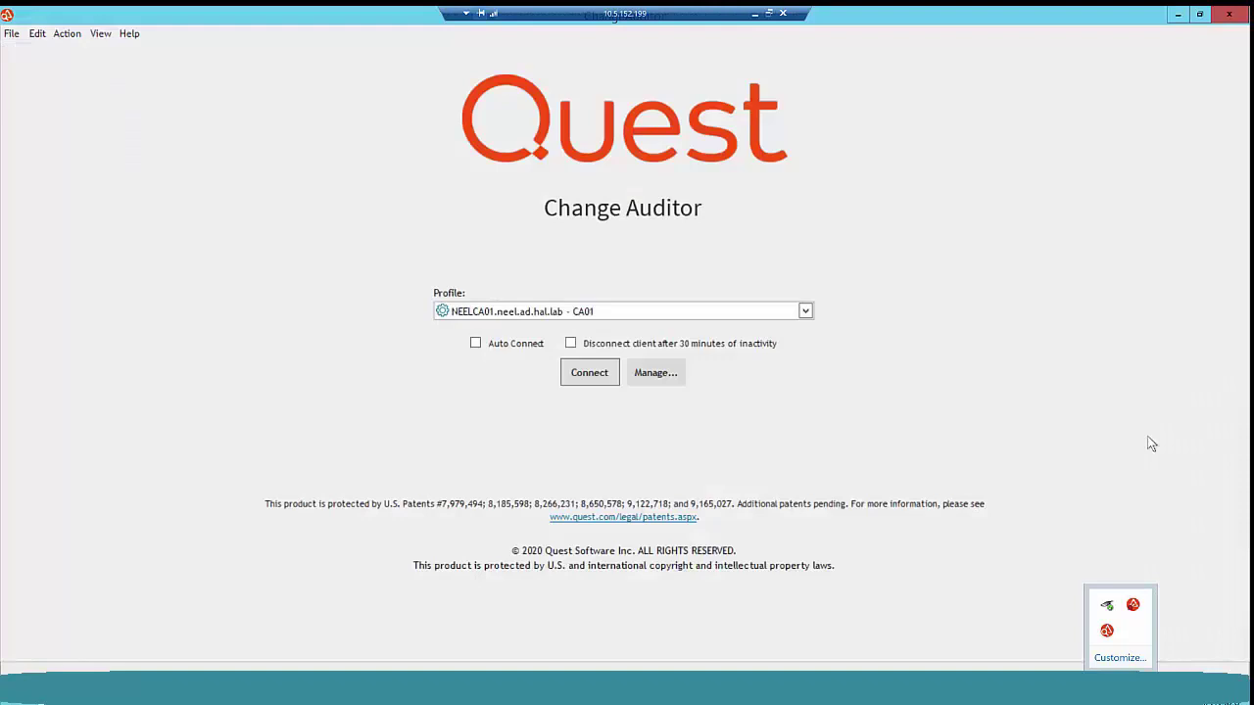
{"action": "right_click", "coordinate": [1133, 606]}
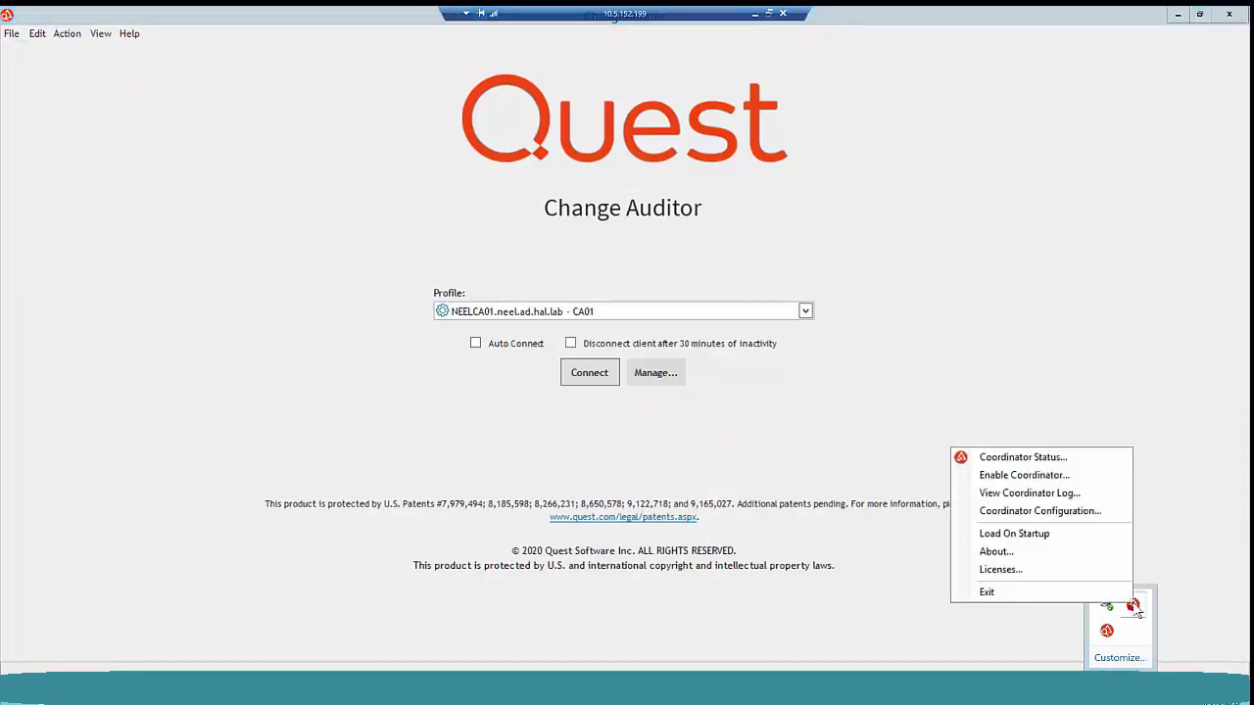
{"action": "left_click", "coordinate": [1023, 457]}
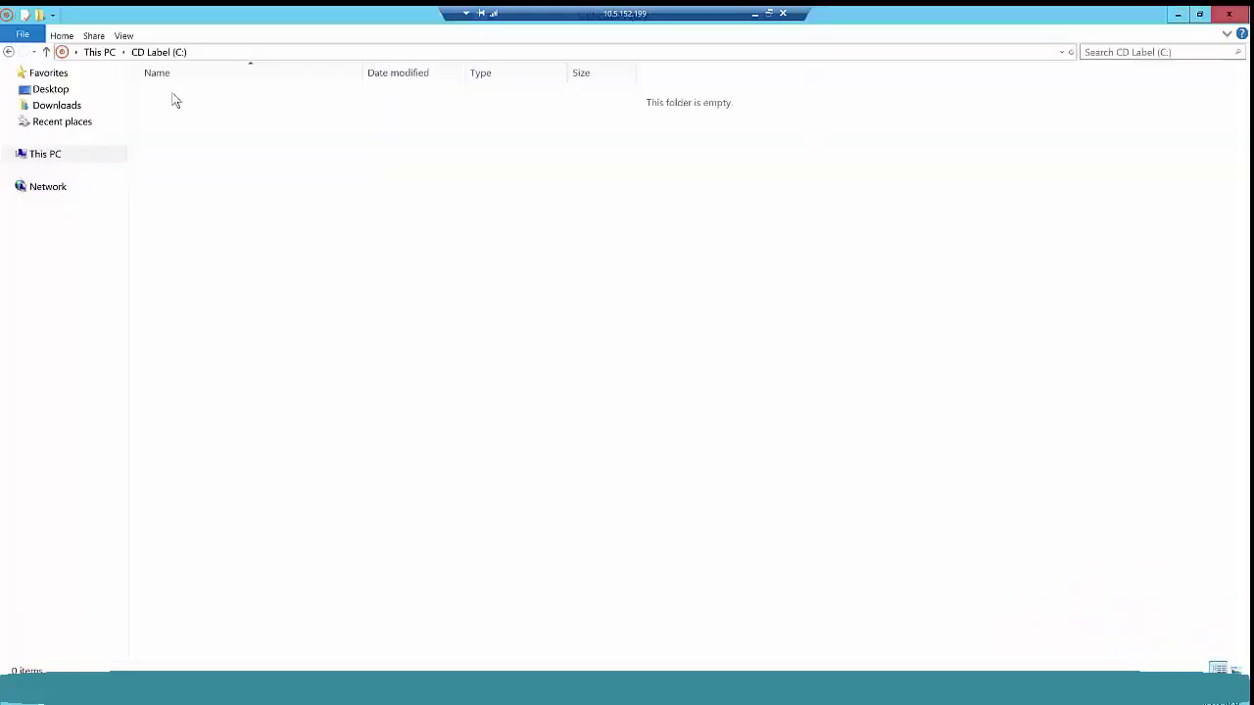
- Browse to the CD folder inside Change Auditor 7.1 on the C: drive and run the autorun application as administrator
{"action": "left_click", "coordinate": [217, 148]}
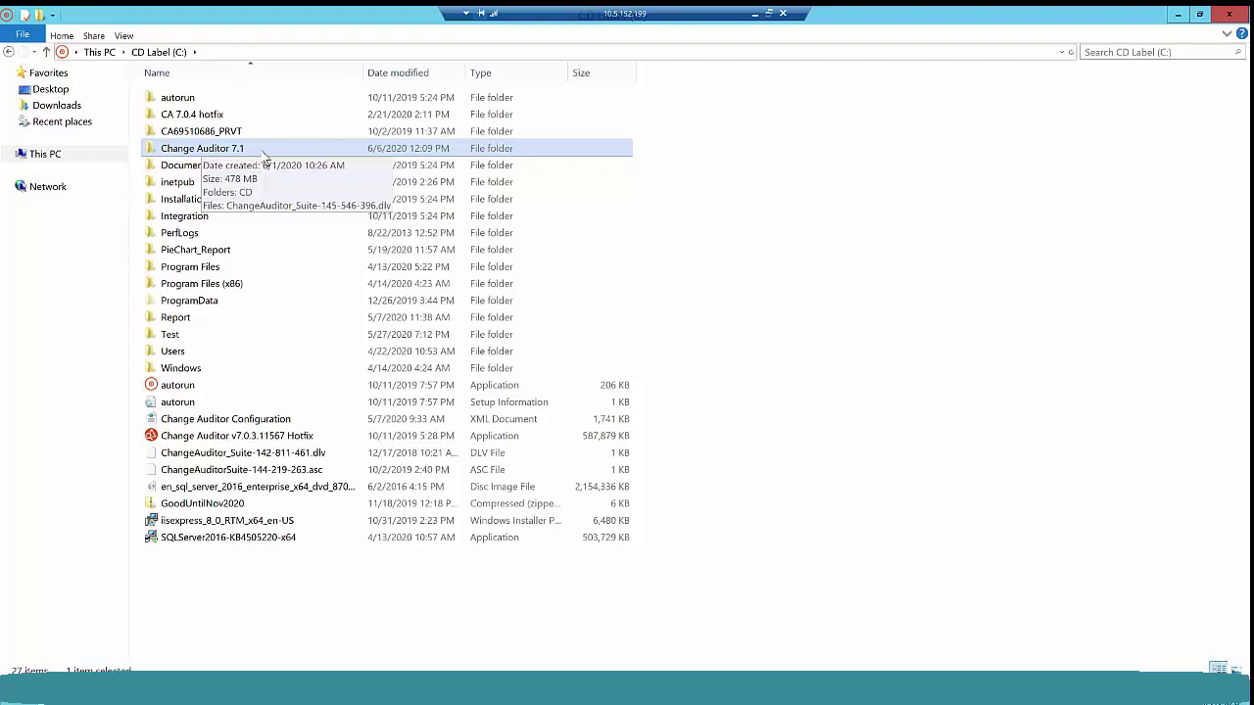
{"action": "double_click", "coordinate": [262, 151]}
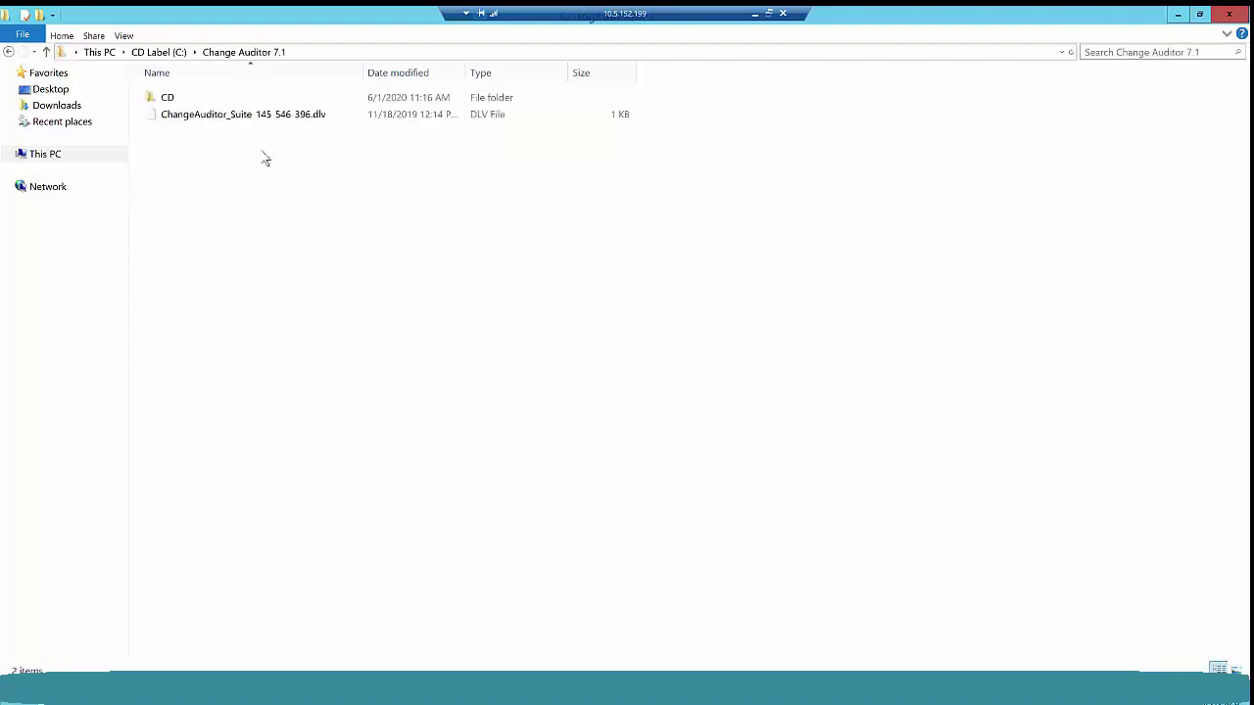
{"action": "double_click", "coordinate": [171, 100]}
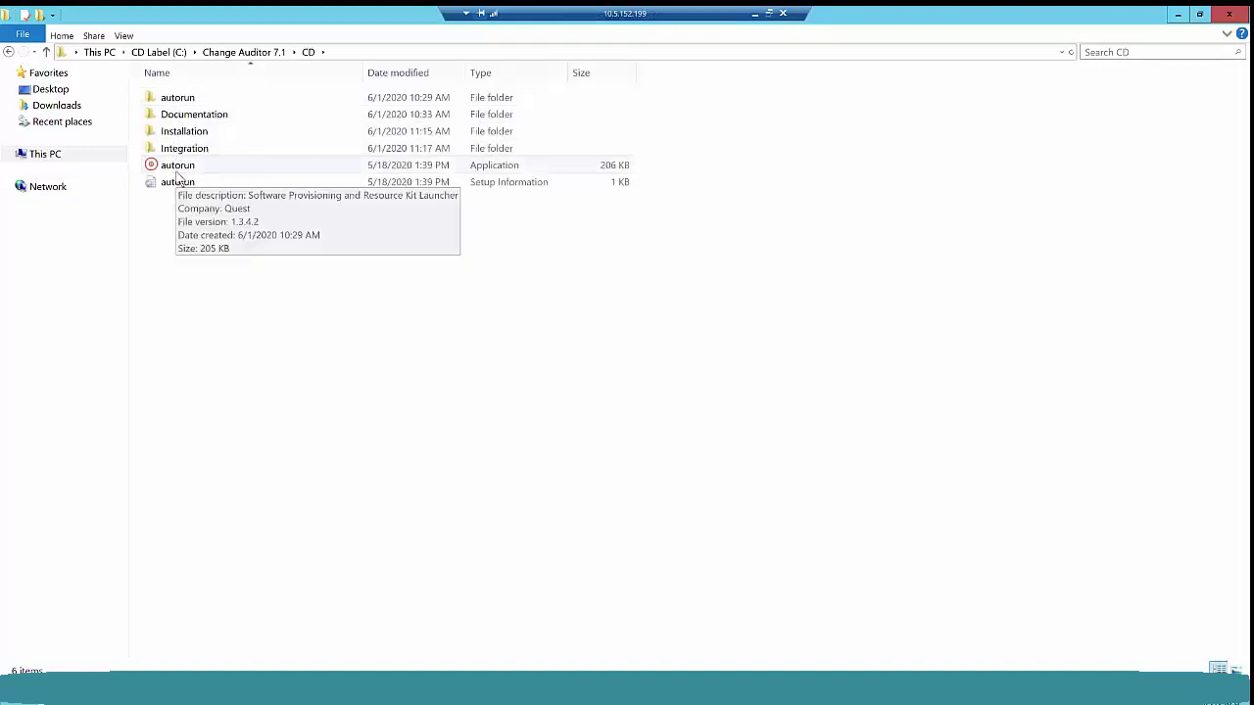
{"action": "left_click", "coordinate": [176, 173]}
{"action": "right_click", "coordinate": [178, 174]}
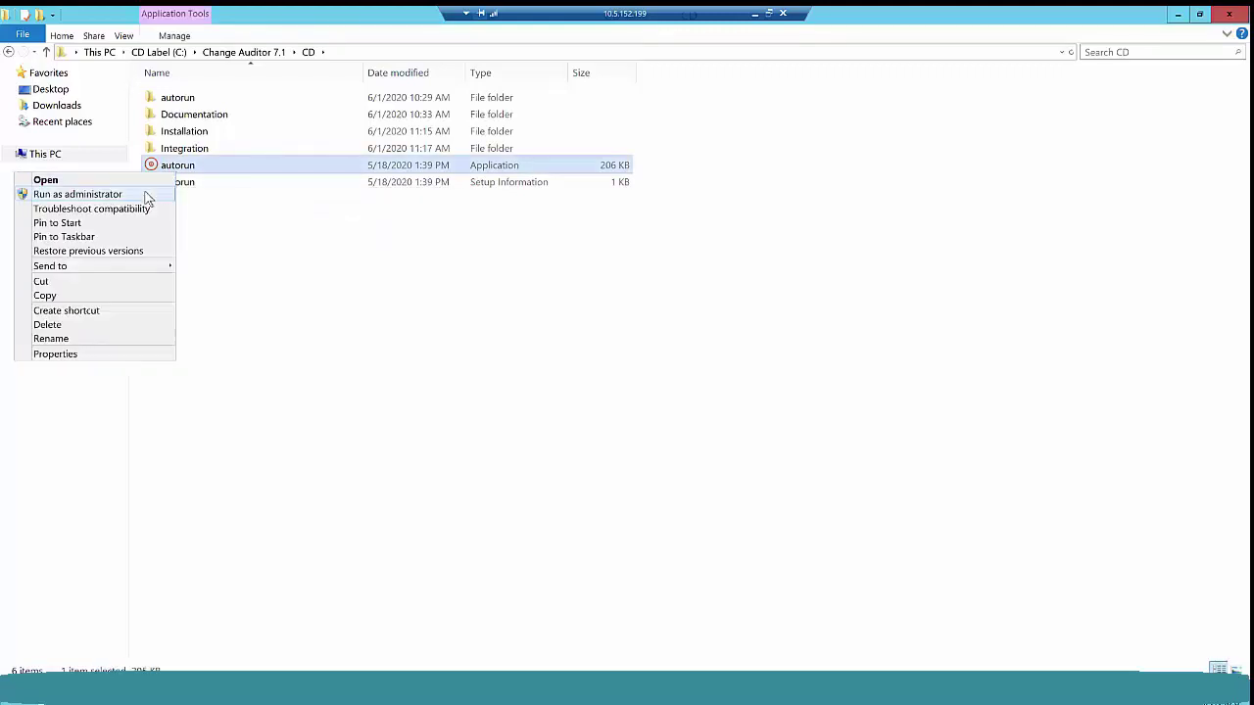
{"action": "left_click", "coordinate": [146, 196]}
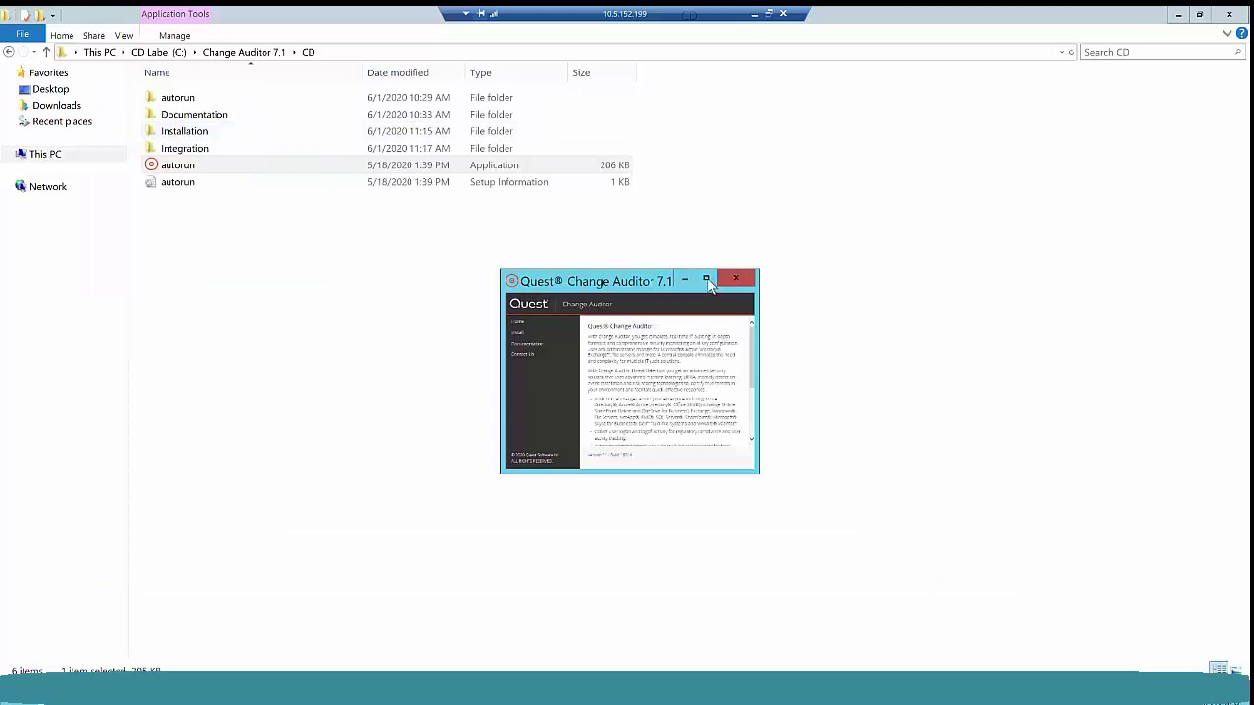
- Maximize the Change Auditor 7.1 launcher, start the Coordinator installation and accept its license agreement
{"action": "left_click", "coordinate": [705, 280]}
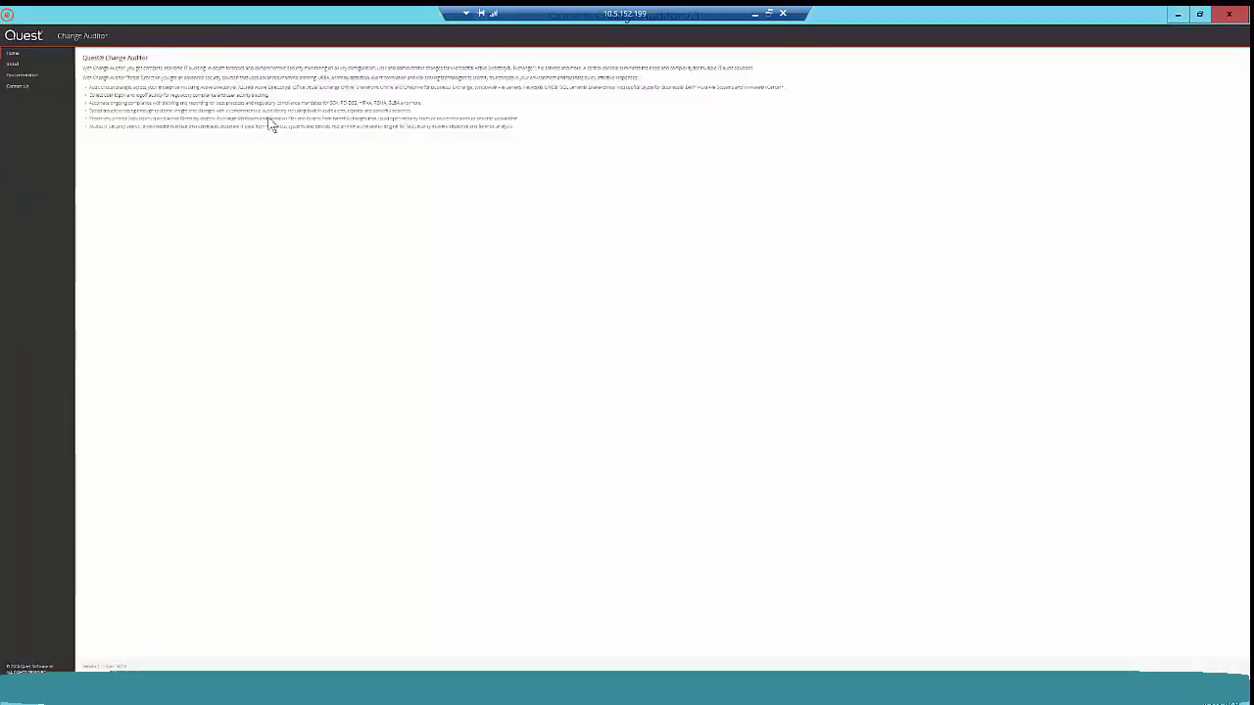
{"action": "left_click", "coordinate": [13, 63]}
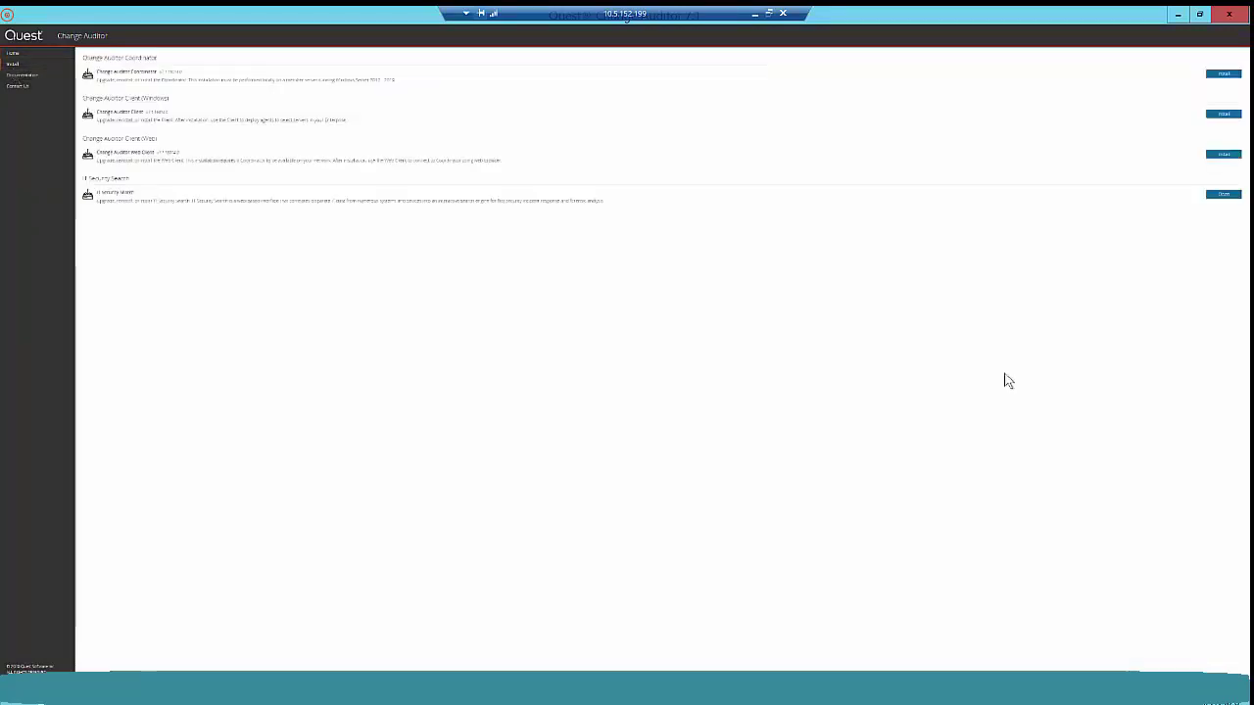
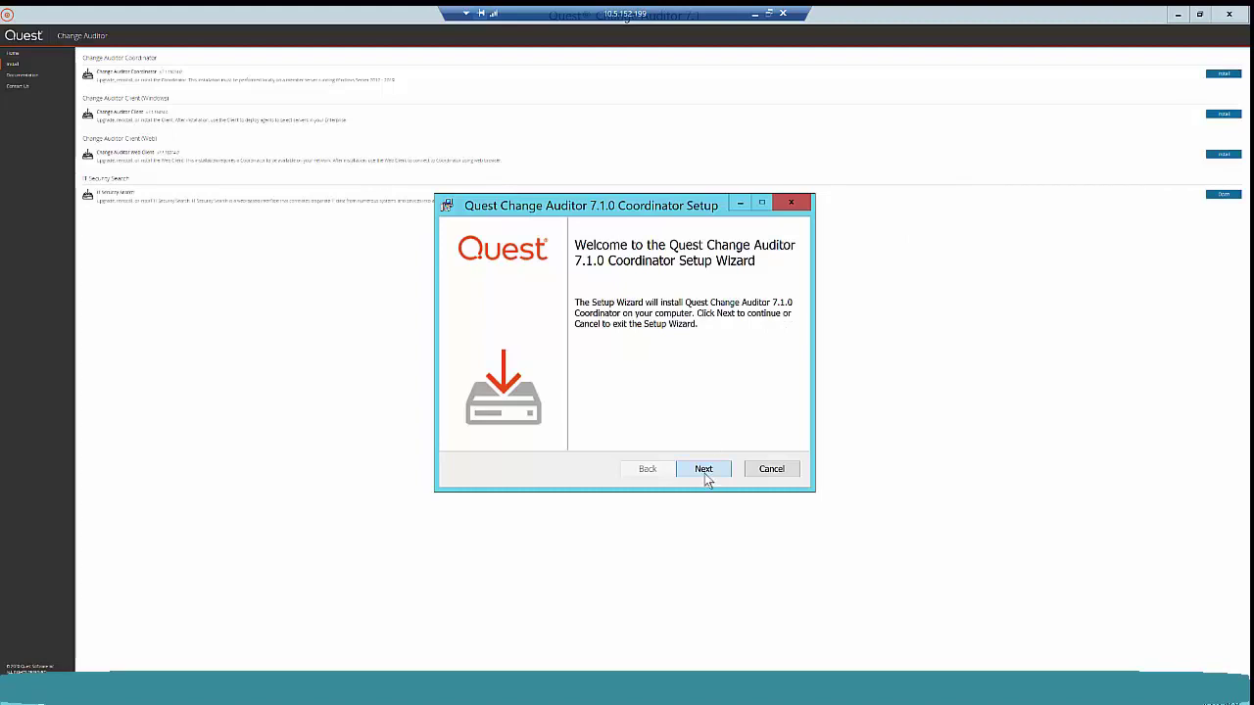
{"action": "left_click", "coordinate": [705, 470]}
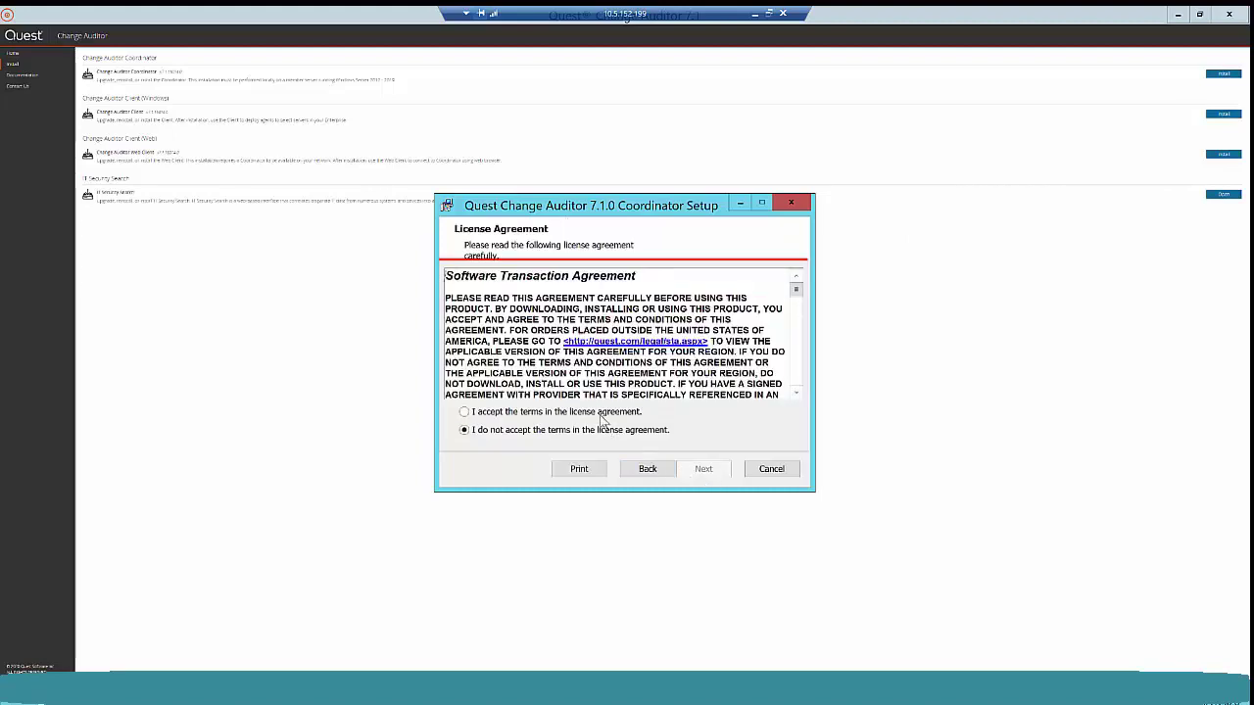
{"action": "left_click", "coordinate": [602, 415]}
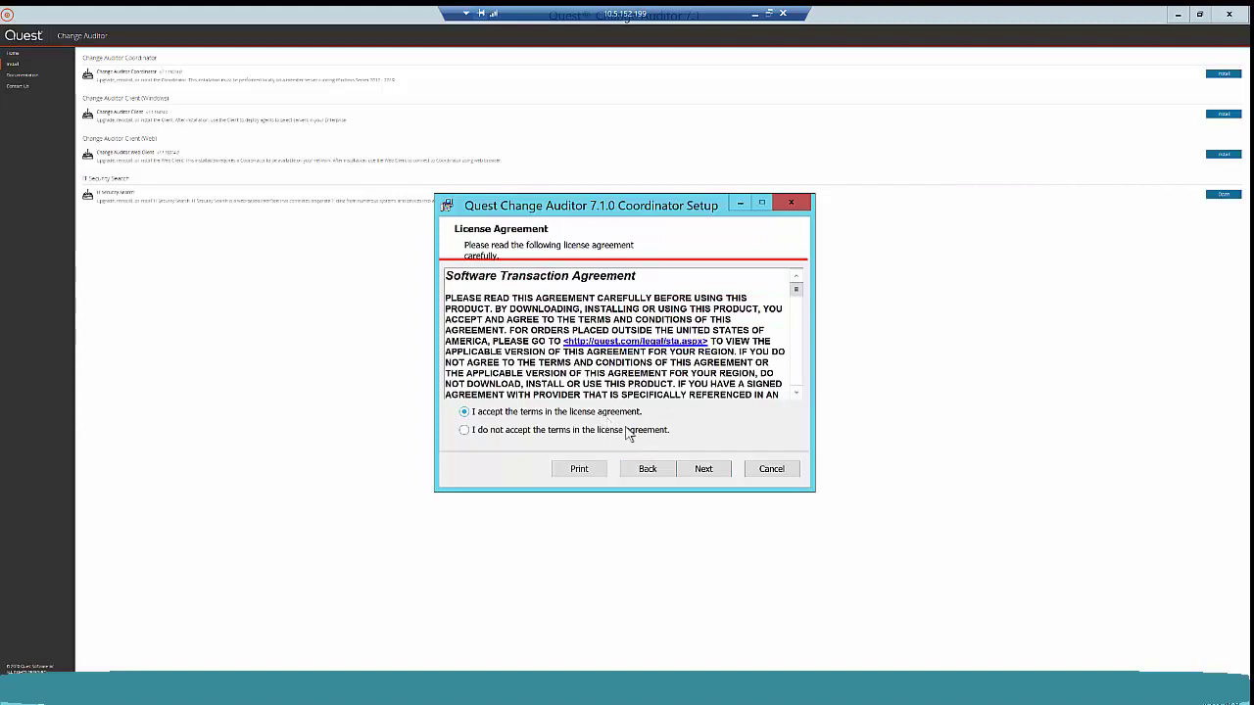
{"action": "left_click", "coordinate": [706, 472]}
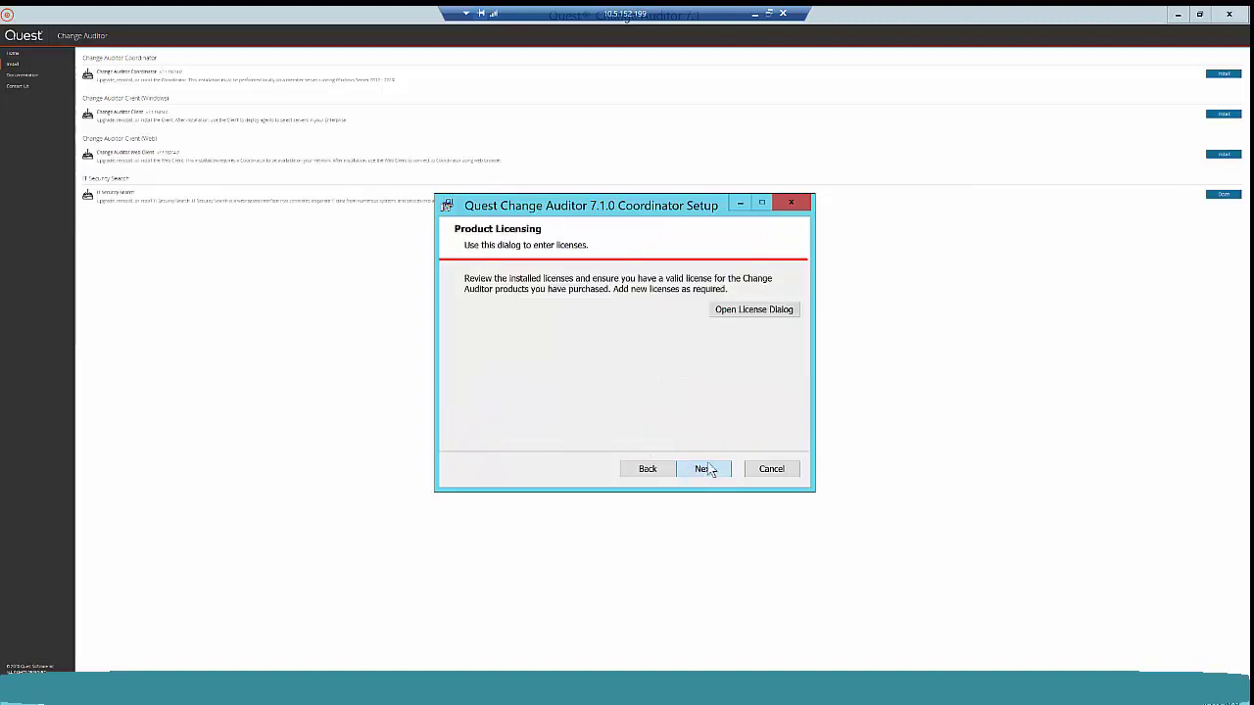
- Review the installed Change Auditor licenses down to the Change Auditor Suite entry and close the license list
{"action": "left_click", "coordinate": [740, 312]}
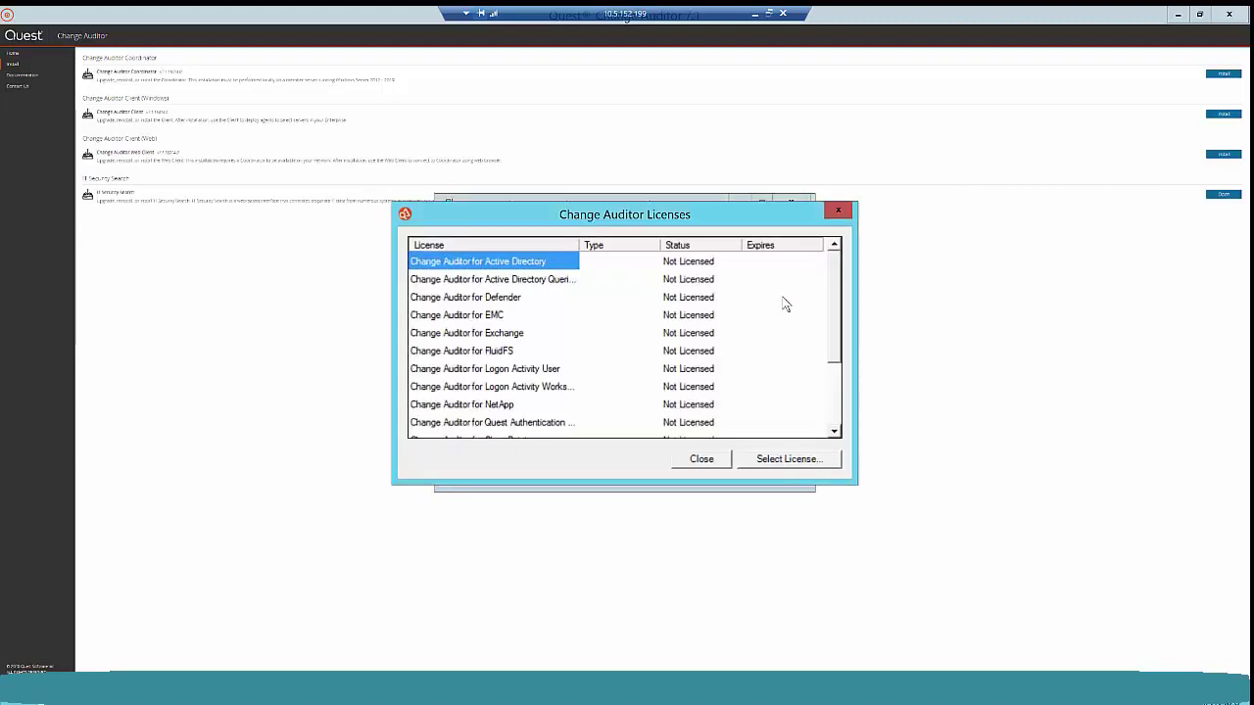
{"action": "left_click_drag", "start_coordinate": [838, 315], "coordinate": [832, 428]}
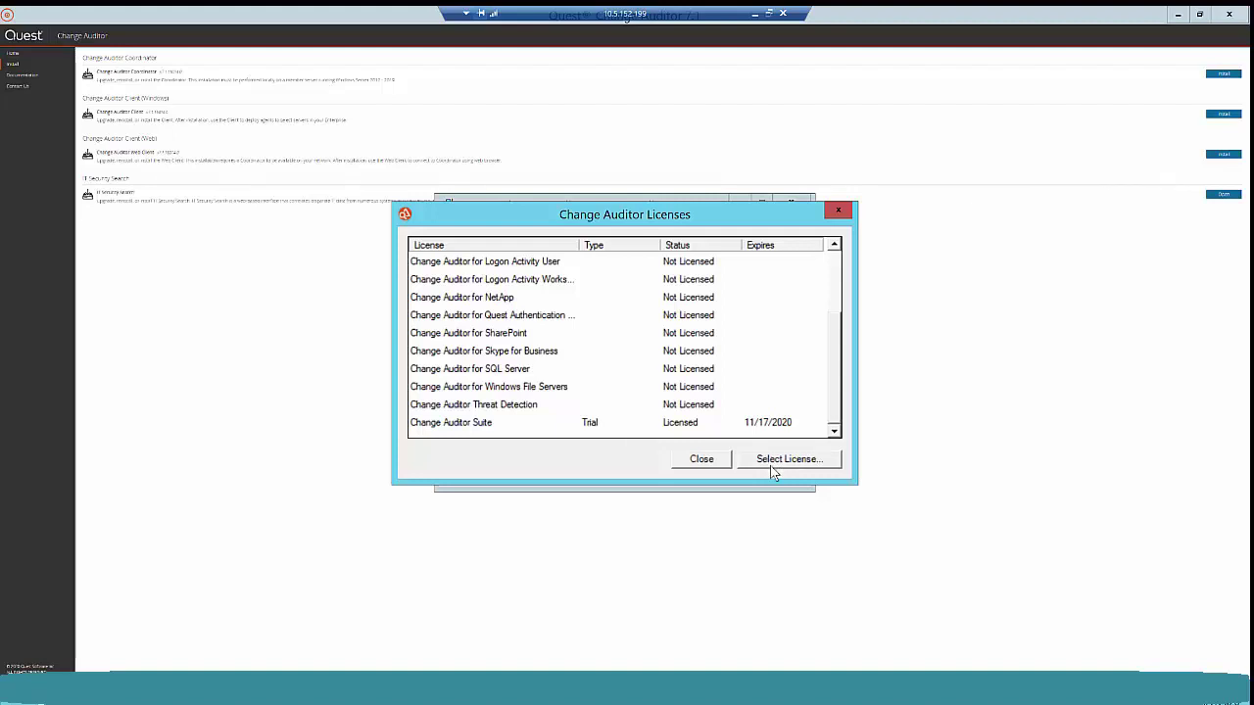
{"action": "left_click", "coordinate": [701, 460]}
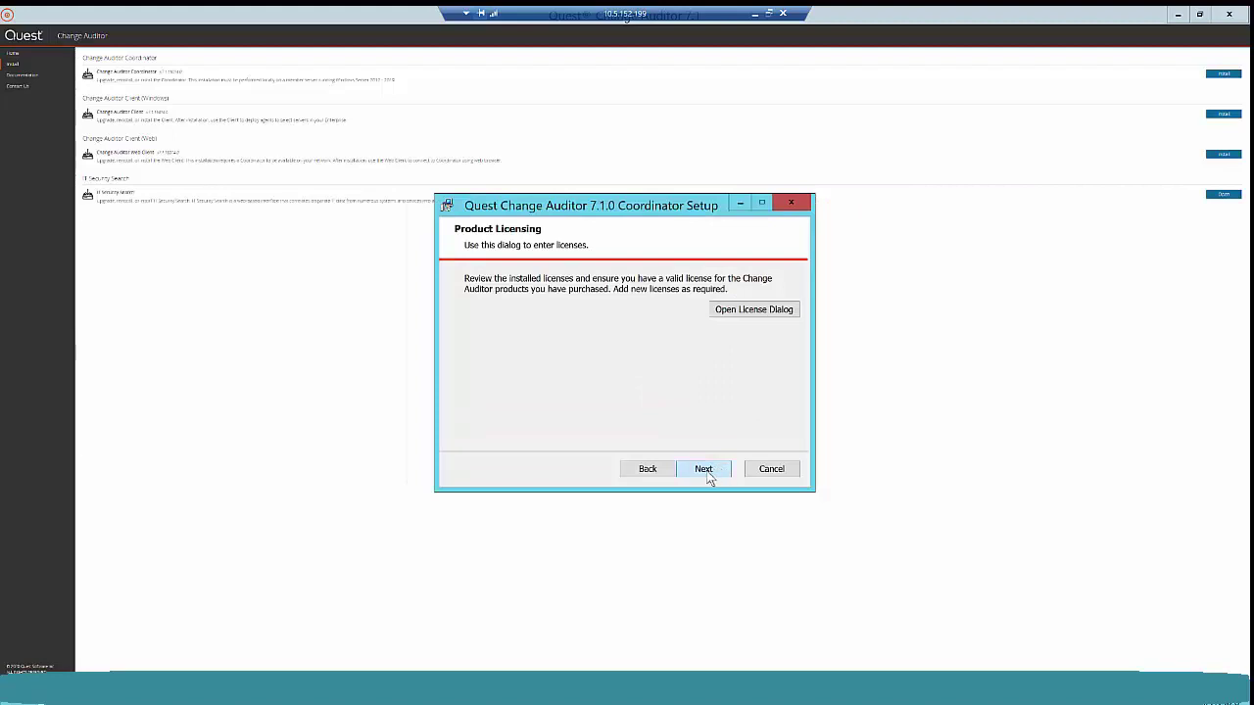
- Complete the Coordinator installation, keeping the CA01 installation, ChangeAuditor_New database, Windows authentication, current-user addition to the administrators security group, and all ports at 0
{"action": "left_click", "coordinate": [704, 469]}
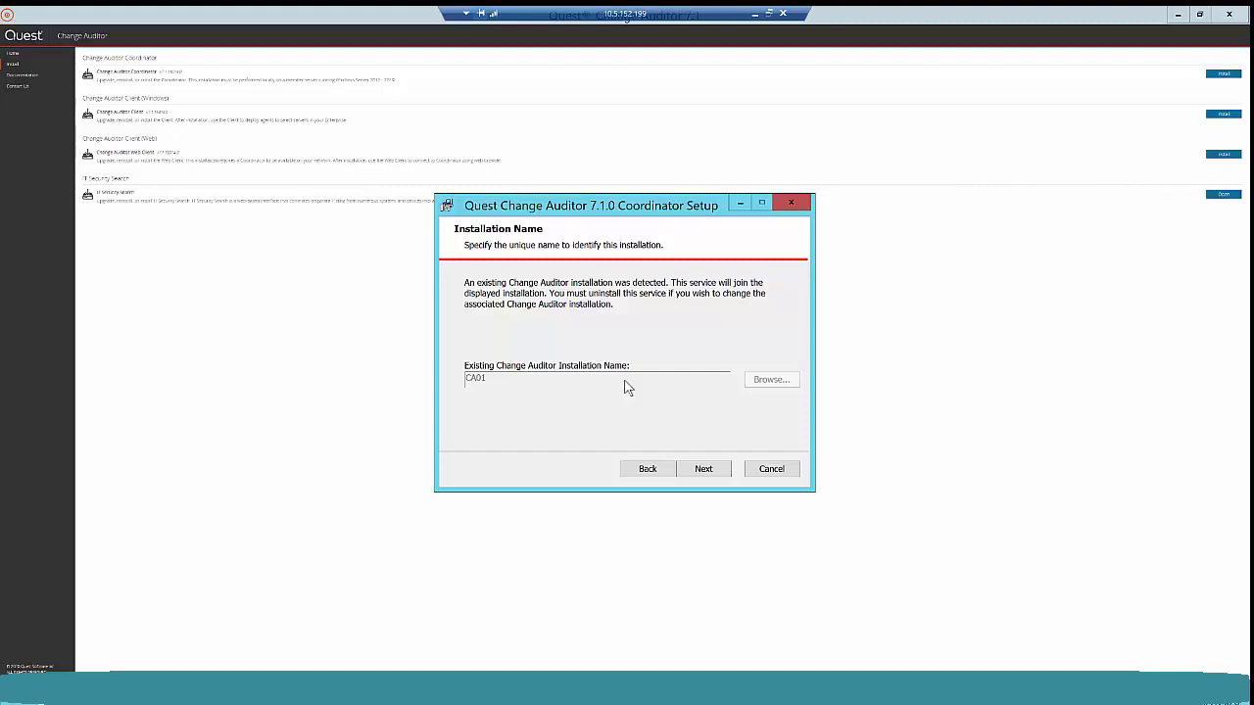
{"action": "left_click", "coordinate": [705, 469]}
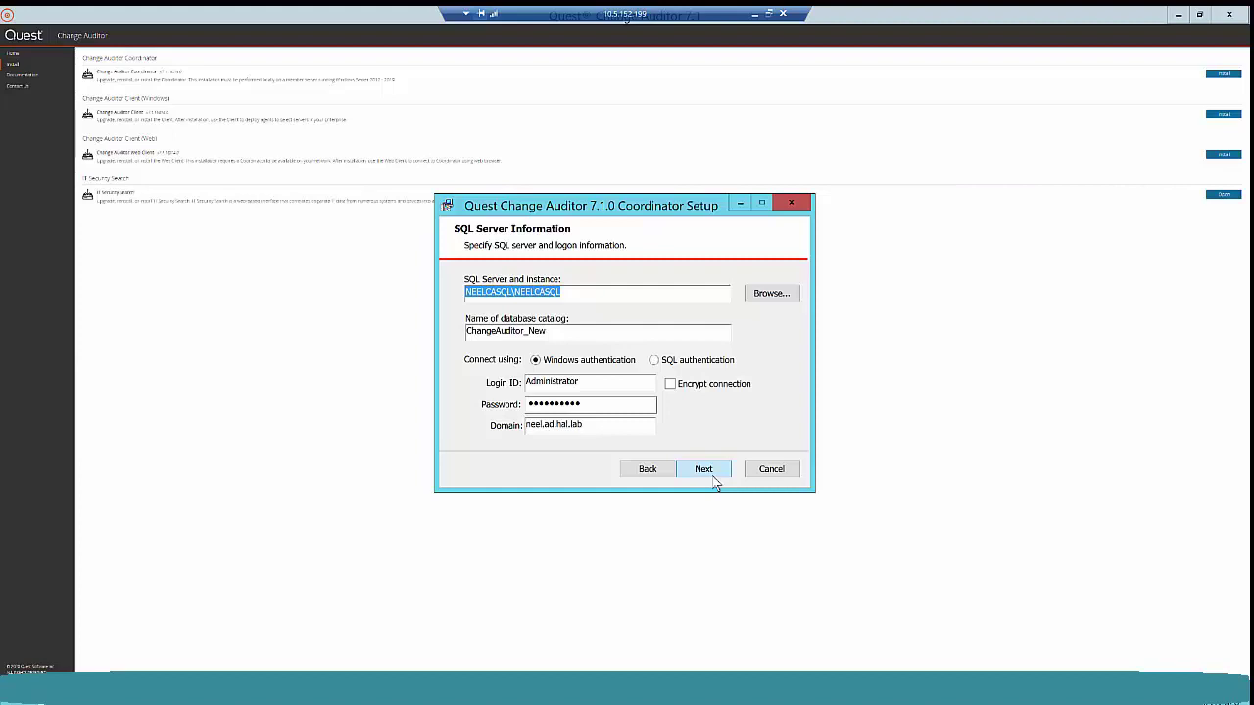
{"action": "left_click", "coordinate": [714, 482]}
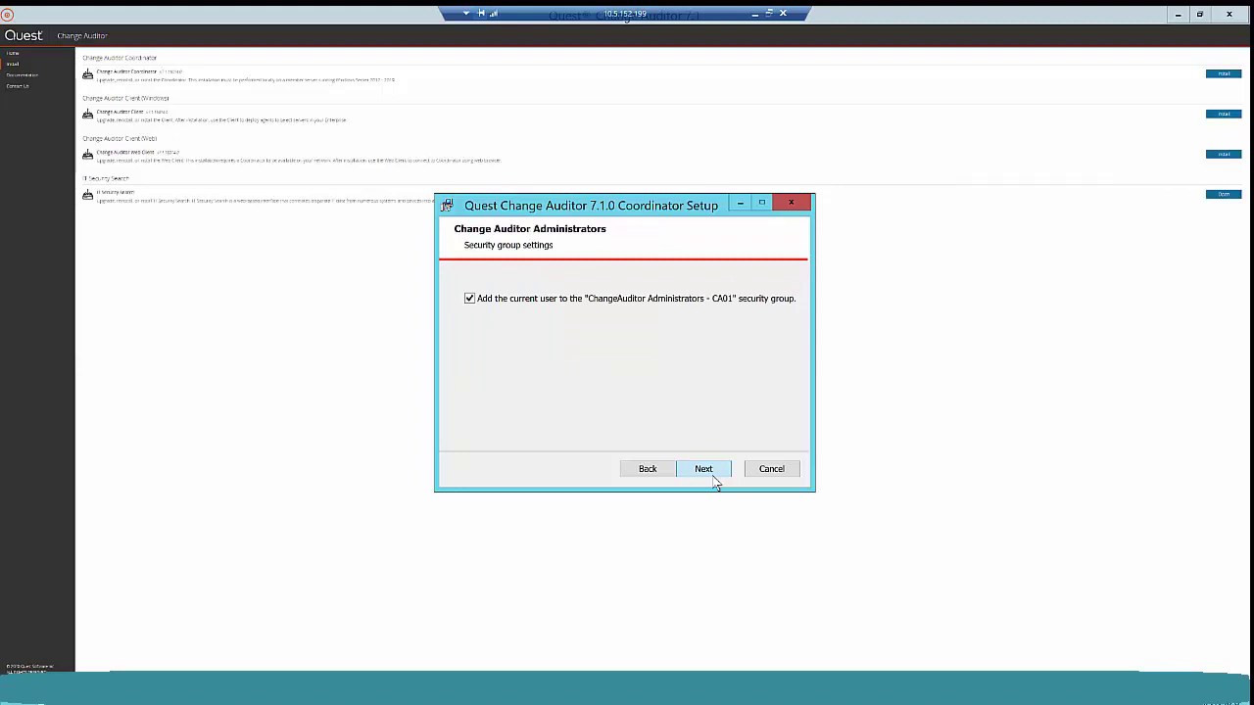
{"action": "left_click", "coordinate": [714, 482]}
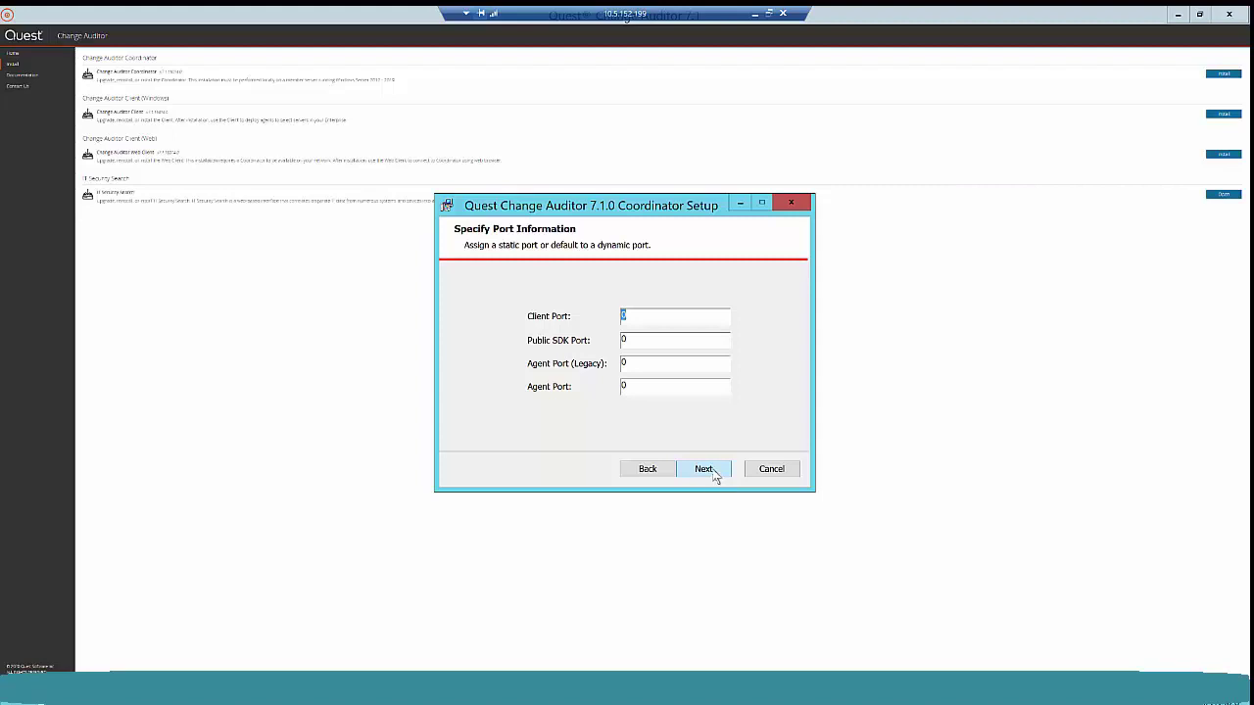
{"action": "left_click", "coordinate": [714, 473]}
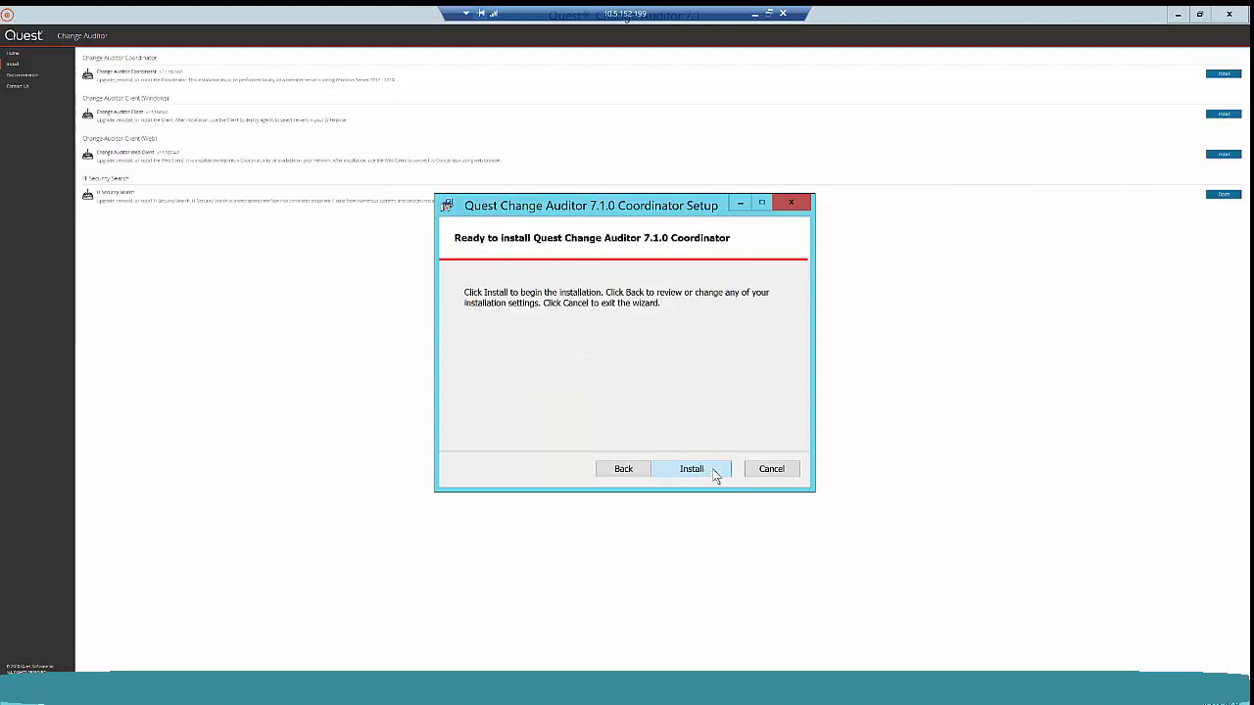
{"action": "left_click", "coordinate": [714, 473]}
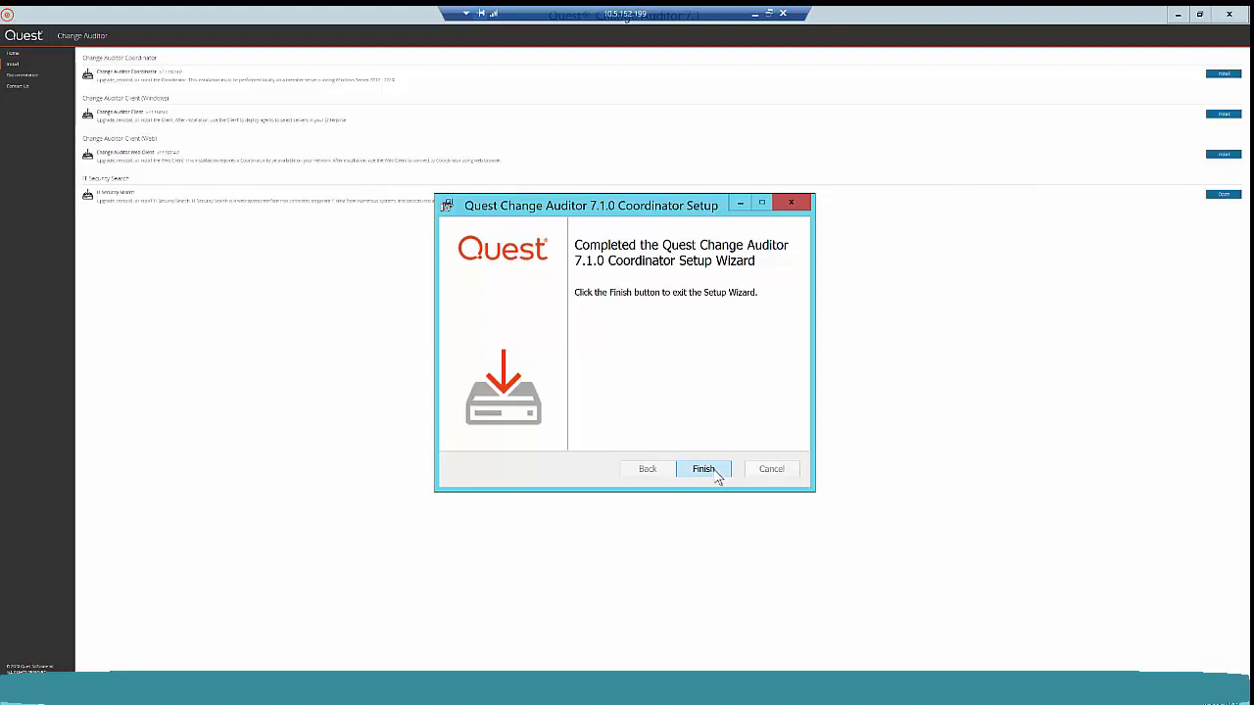
{"action": "left_click", "coordinate": [704, 470]}
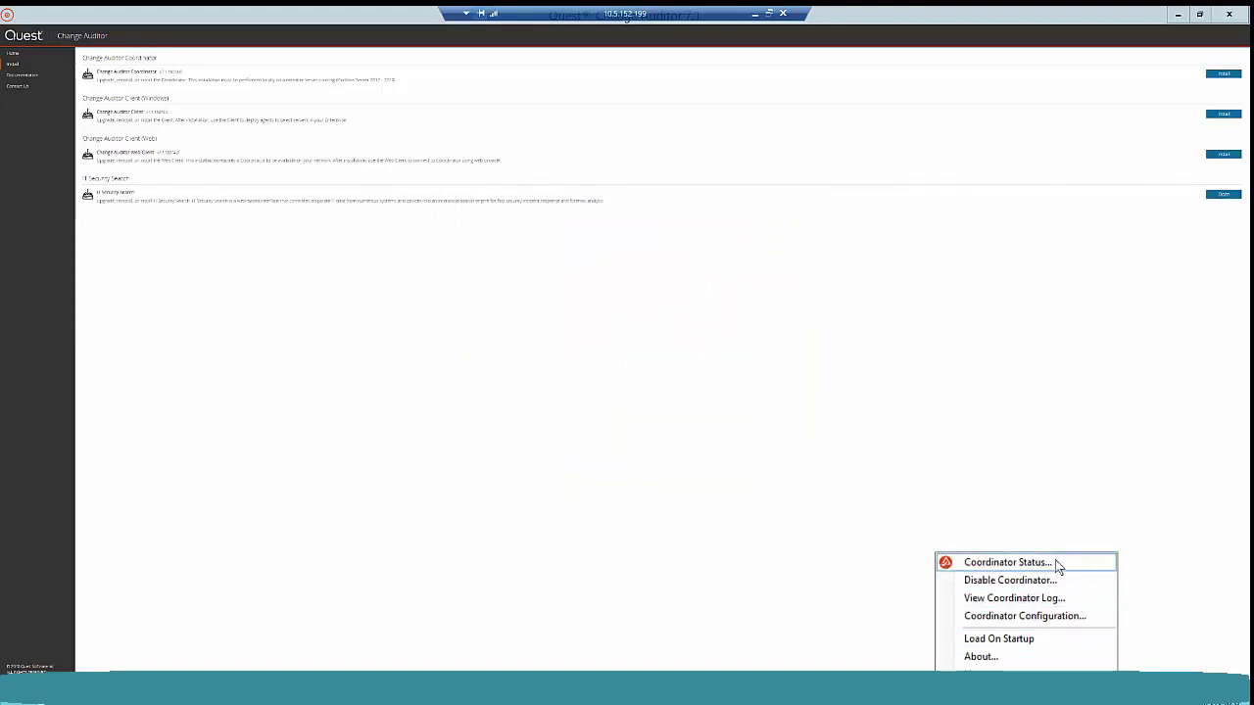
- Check the upgraded coordinator's status, including its running state, installation name, version and database details, and close the status window
{"action": "left_click", "coordinate": [1007, 562]}
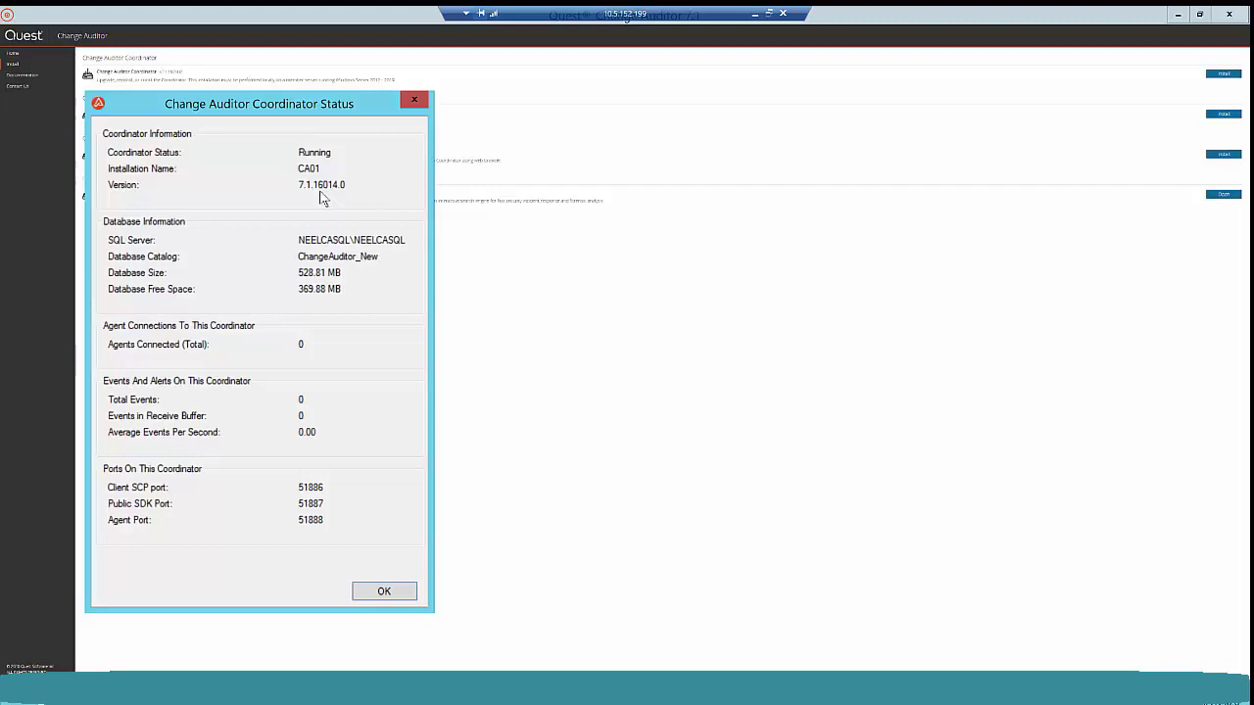
{"action": "left_click", "coordinate": [411, 103]}
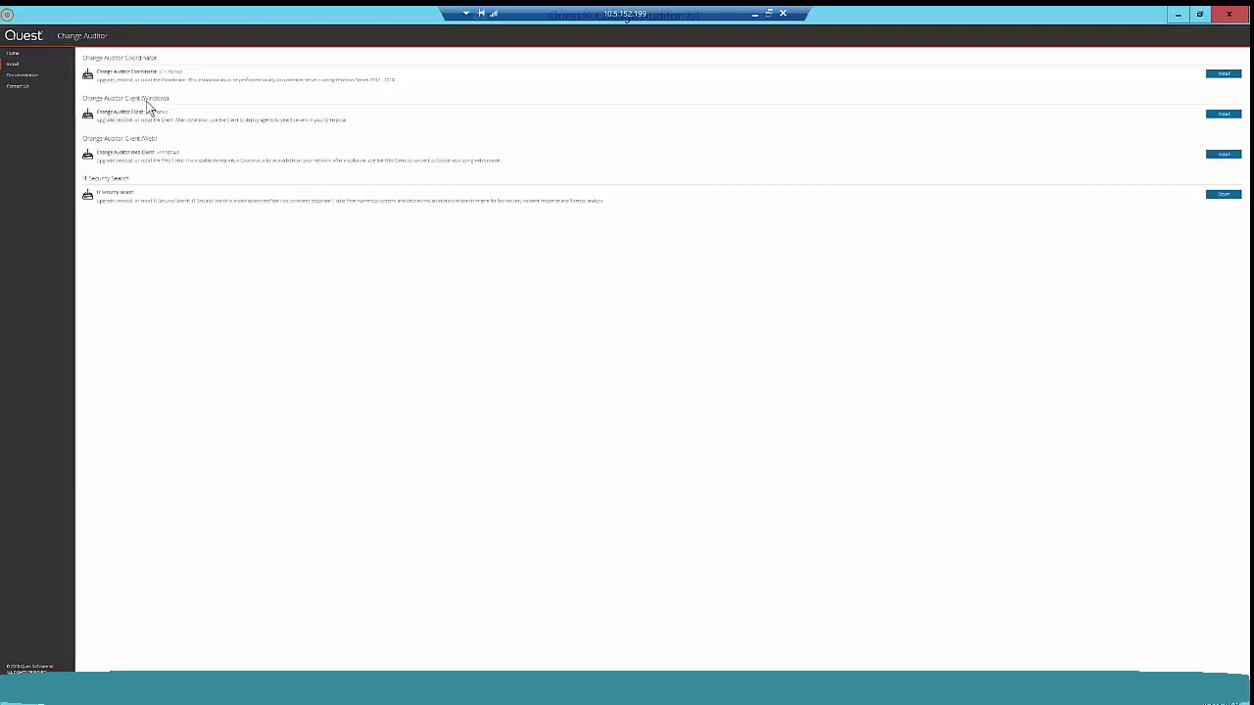
- Start the Change Auditor Windows client installation, close the running client application and dismiss the warning so setup can continue
{"action": "left_click", "coordinate": [1219, 118]}
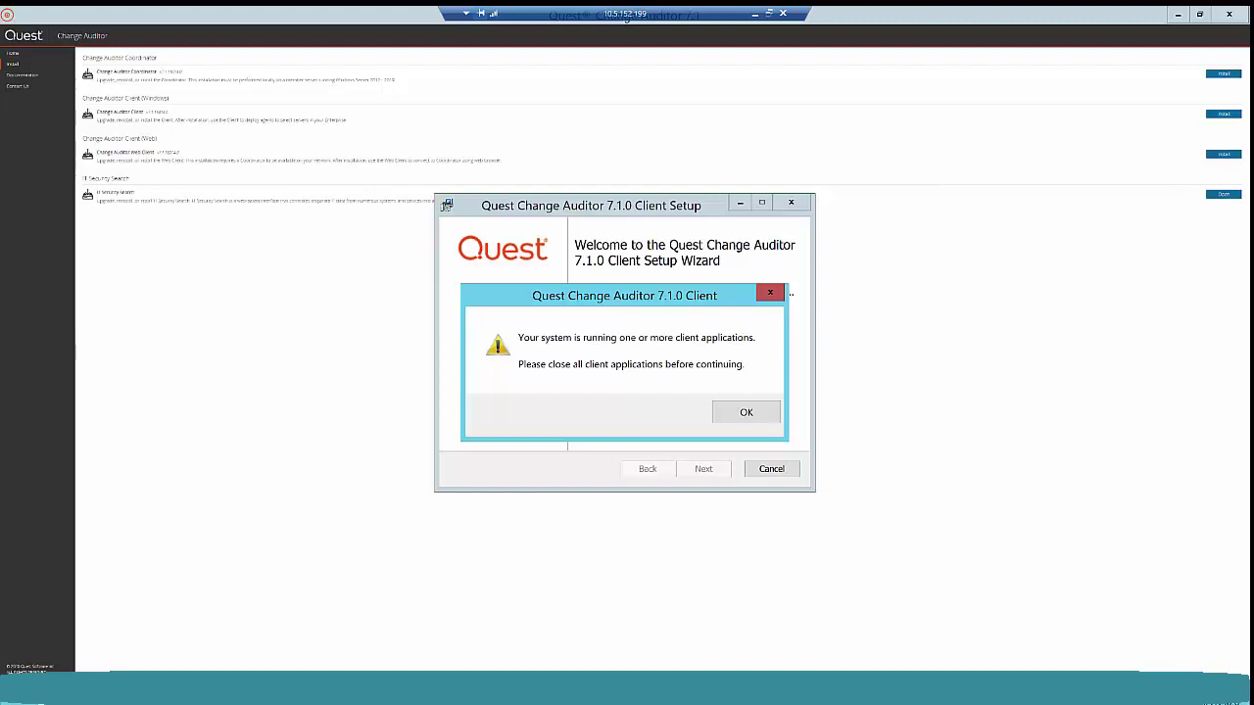
{"action": "mouse_move", "coordinate": [225, 689]}
{"action": "left_click", "coordinate": [258, 584]}
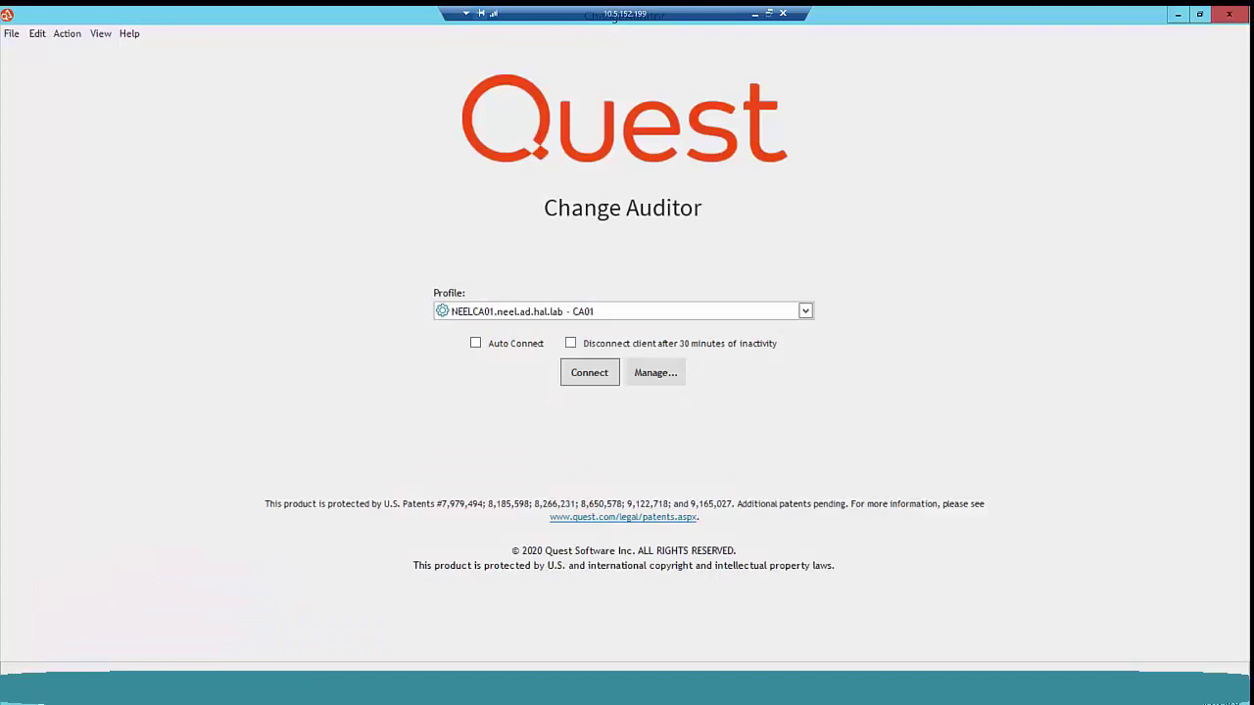
{"action": "mouse_move", "coordinate": [205, 671]}
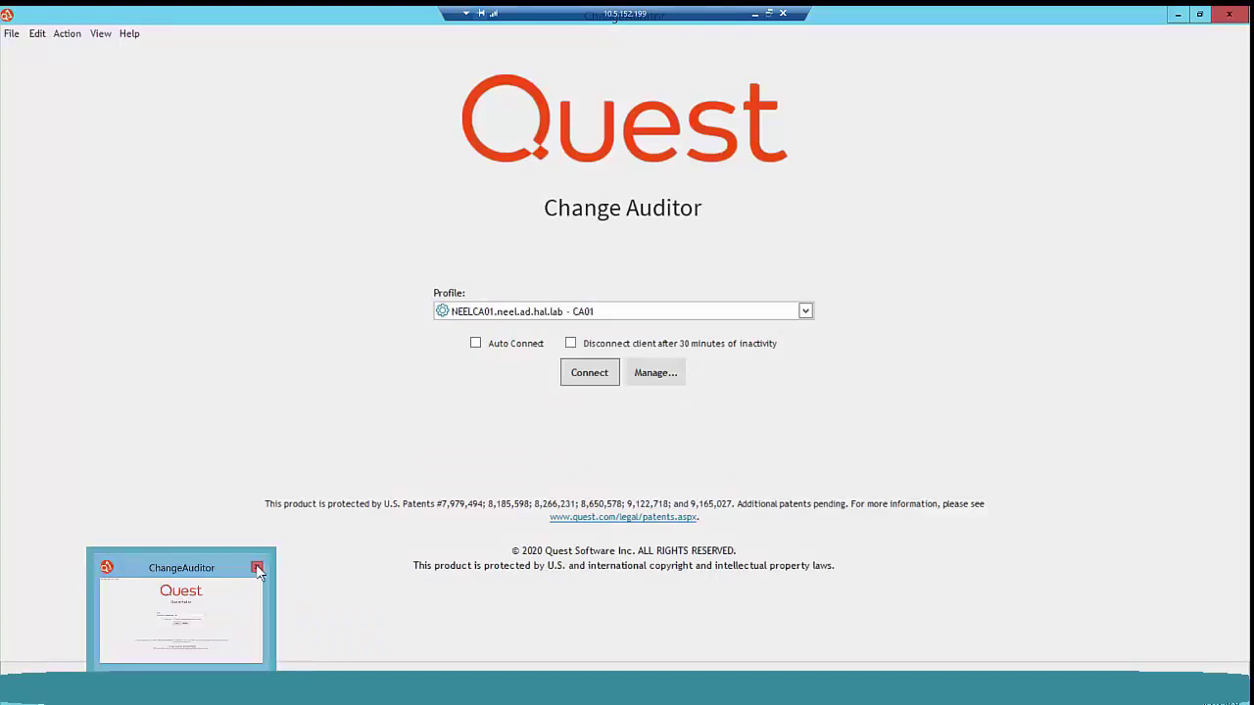
{"action": "left_click", "coordinate": [258, 570]}
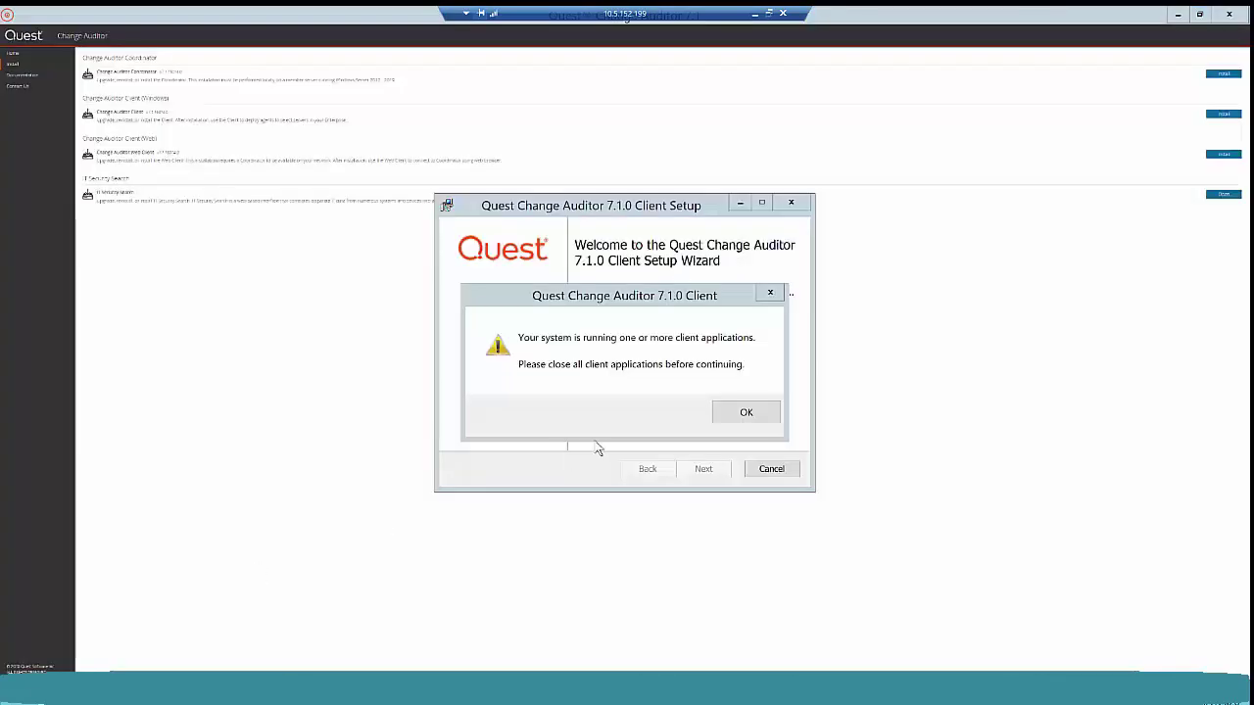
{"action": "left_click", "coordinate": [727, 413]}
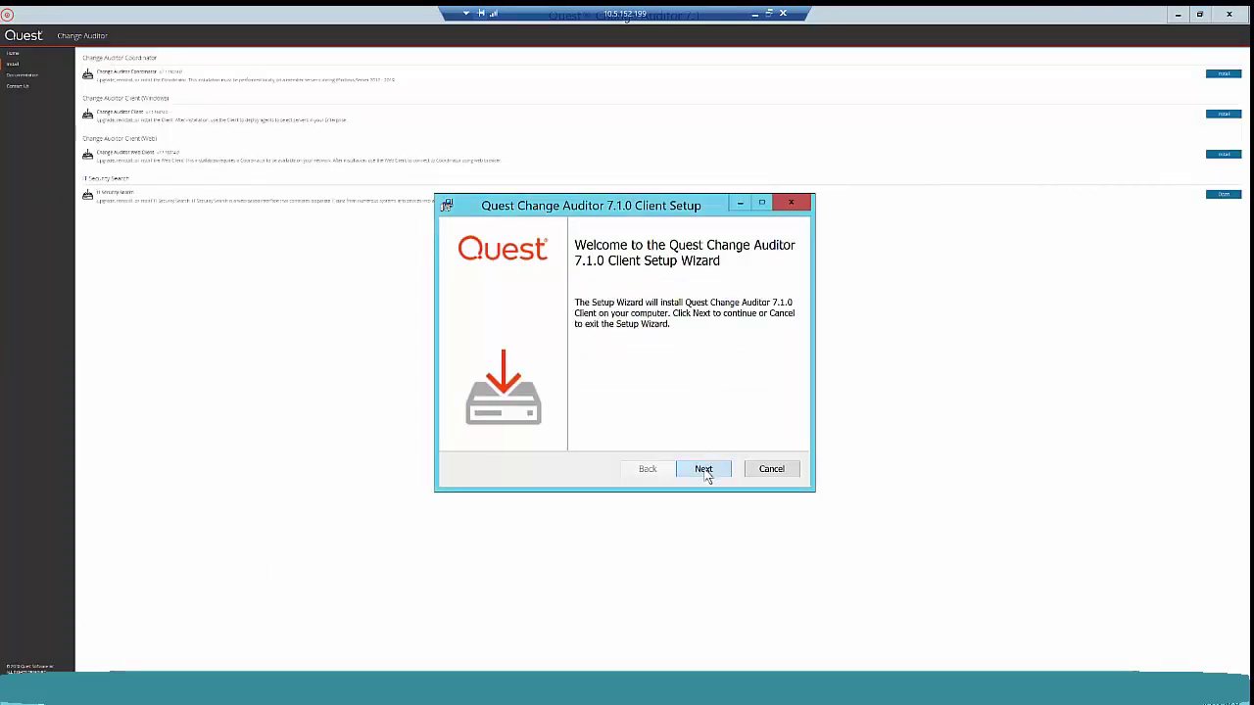
- Accept the client license agreement, add a Desktop shortcut alongside the Start Menu Programs folder one, and install the 7.1.0 client
{"action": "left_click", "coordinate": [706, 470]}
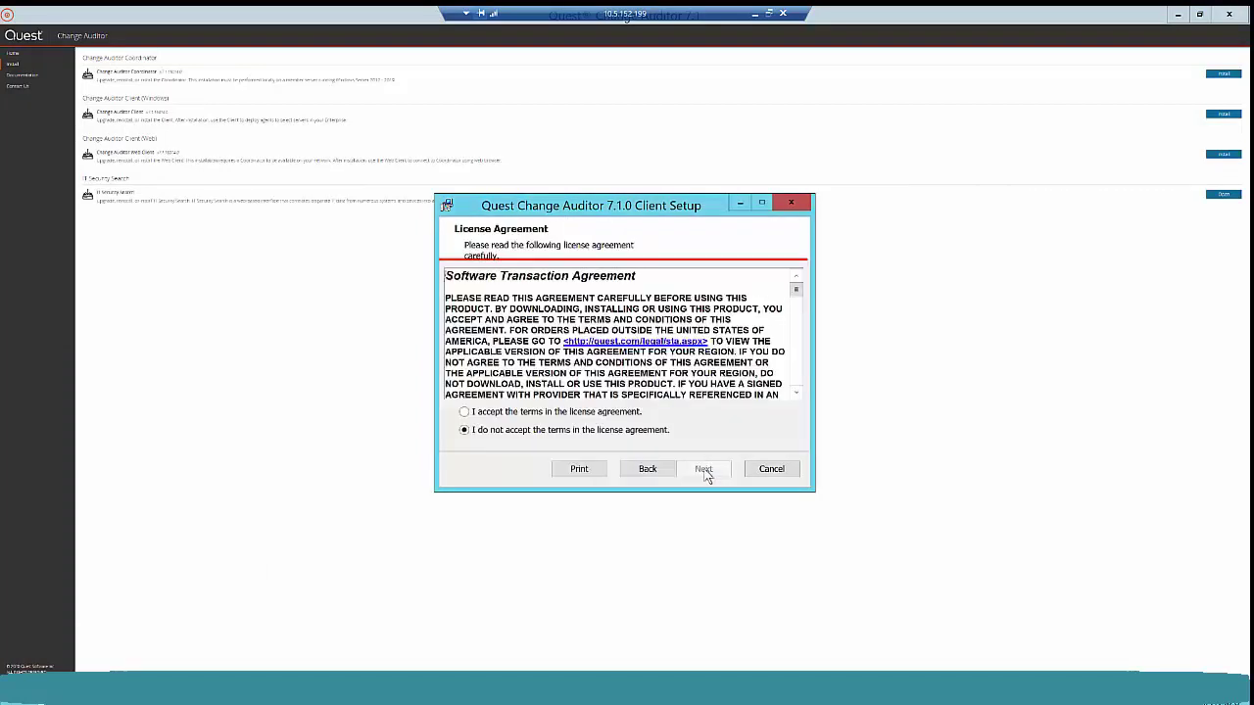
{"action": "left_click", "coordinate": [614, 413]}
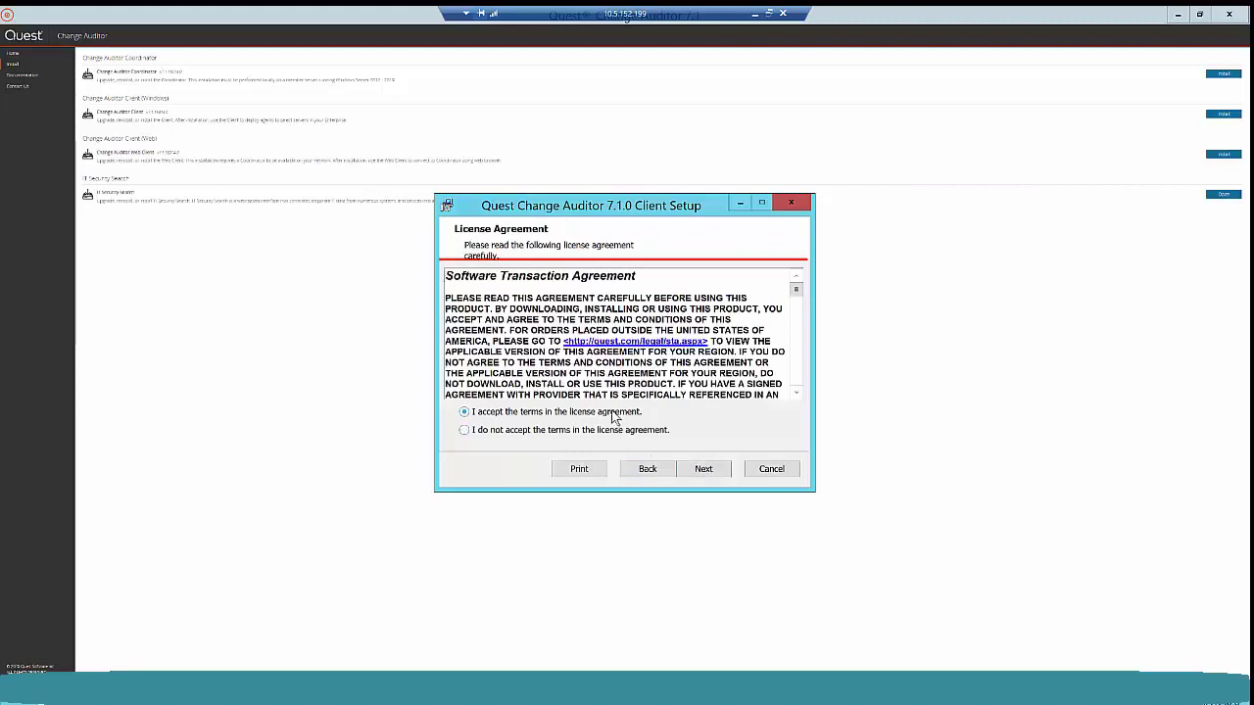
{"action": "left_click", "coordinate": [718, 471]}
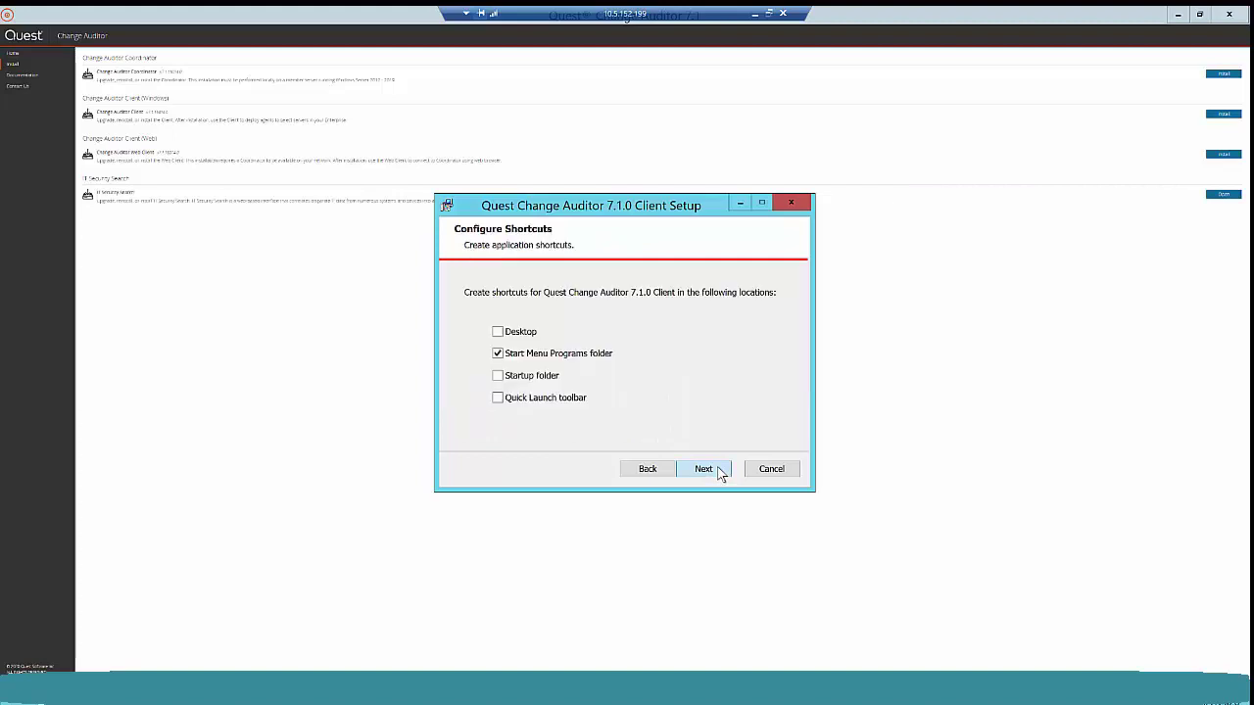
{"action": "left_click", "coordinate": [497, 332]}
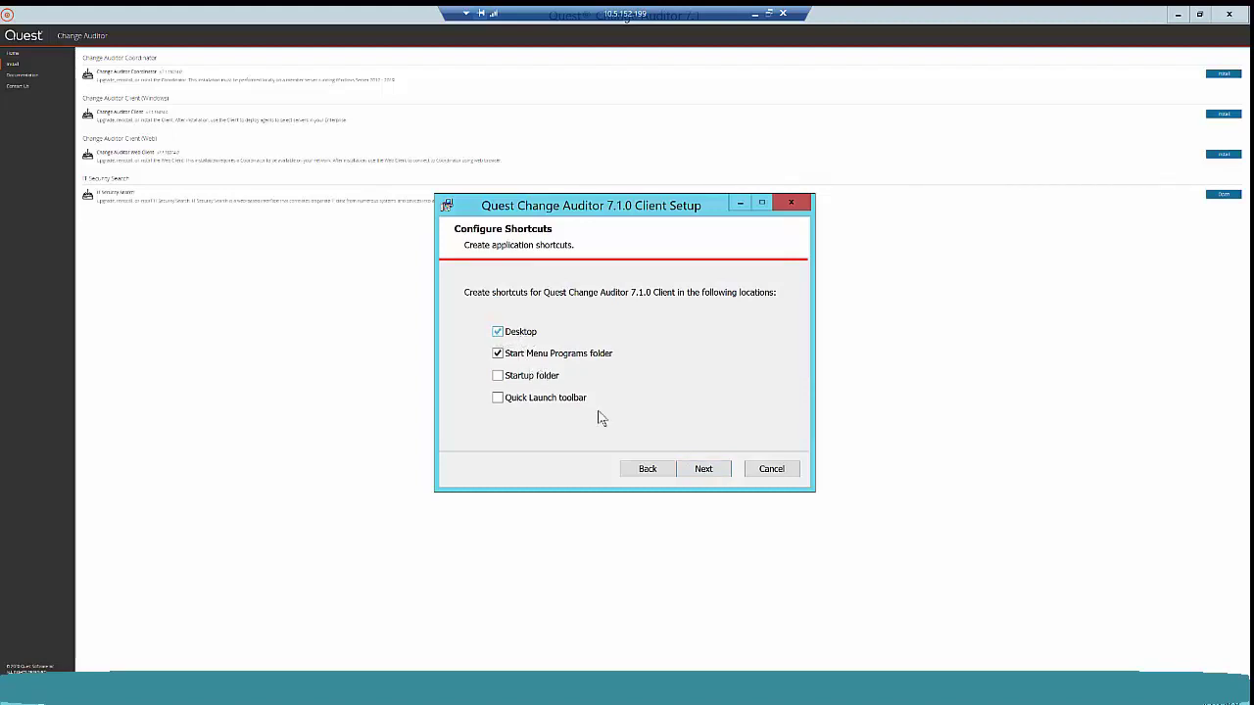
{"action": "left_click", "coordinate": [701, 469]}
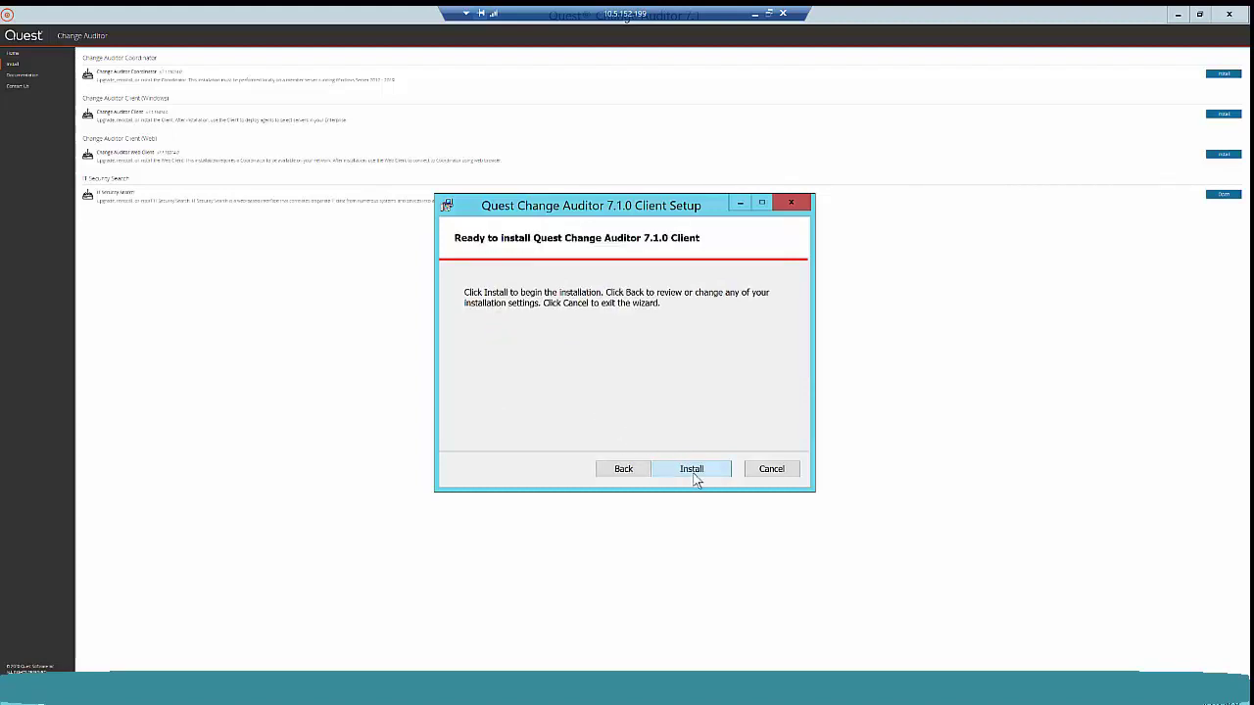
{"action": "left_click", "coordinate": [695, 474]}
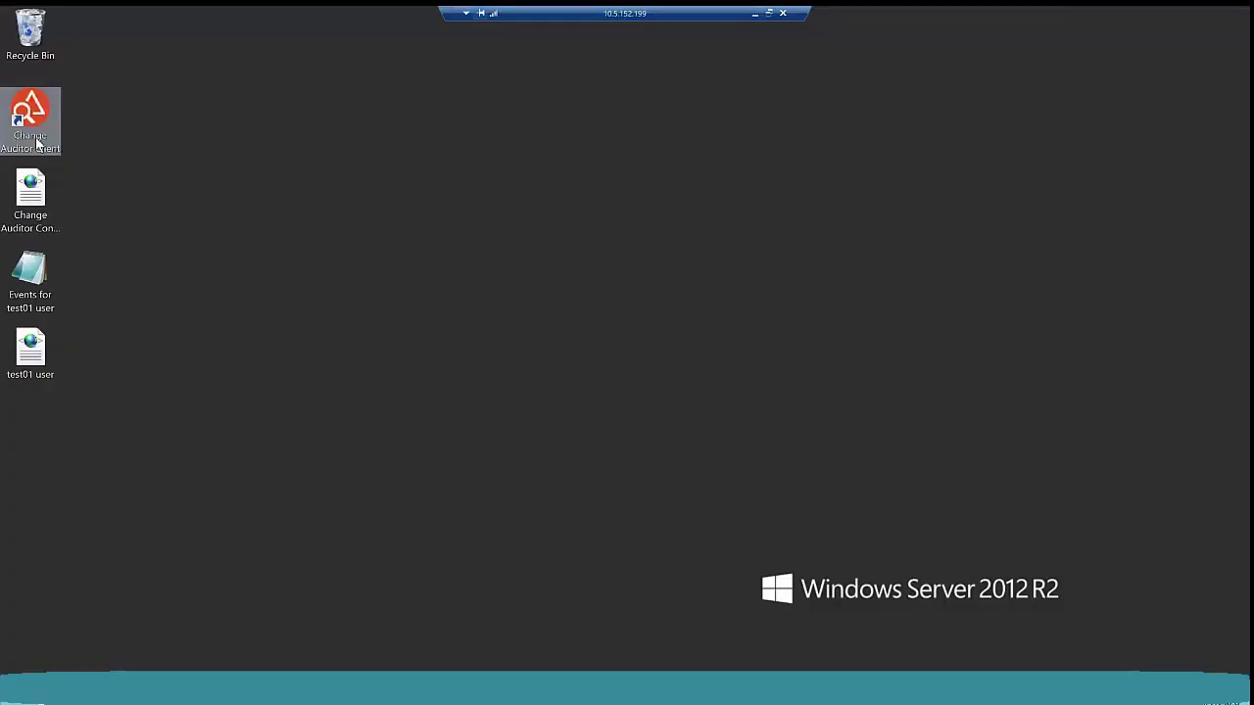
- Run the Change Auditor client as administrator from its desktop shortcut and connect with the CA01 profile
{"action": "right_click", "coordinate": [37, 144]}
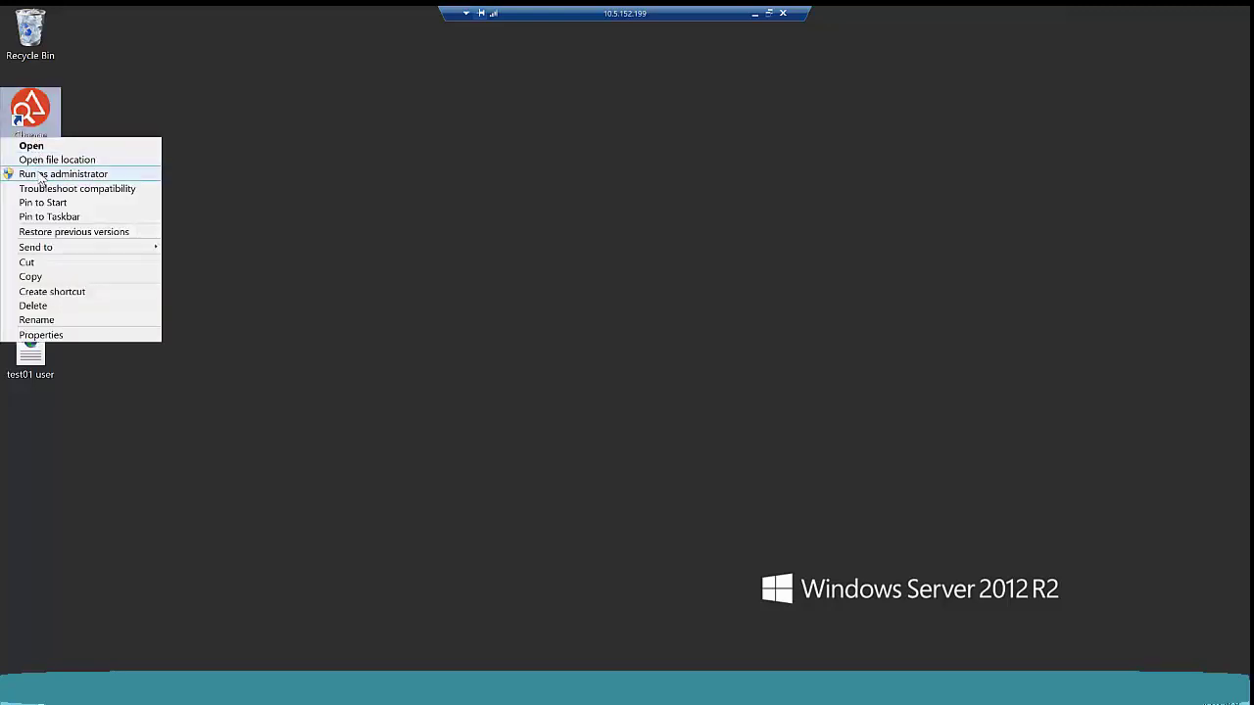
{"action": "left_click", "coordinate": [59, 174]}
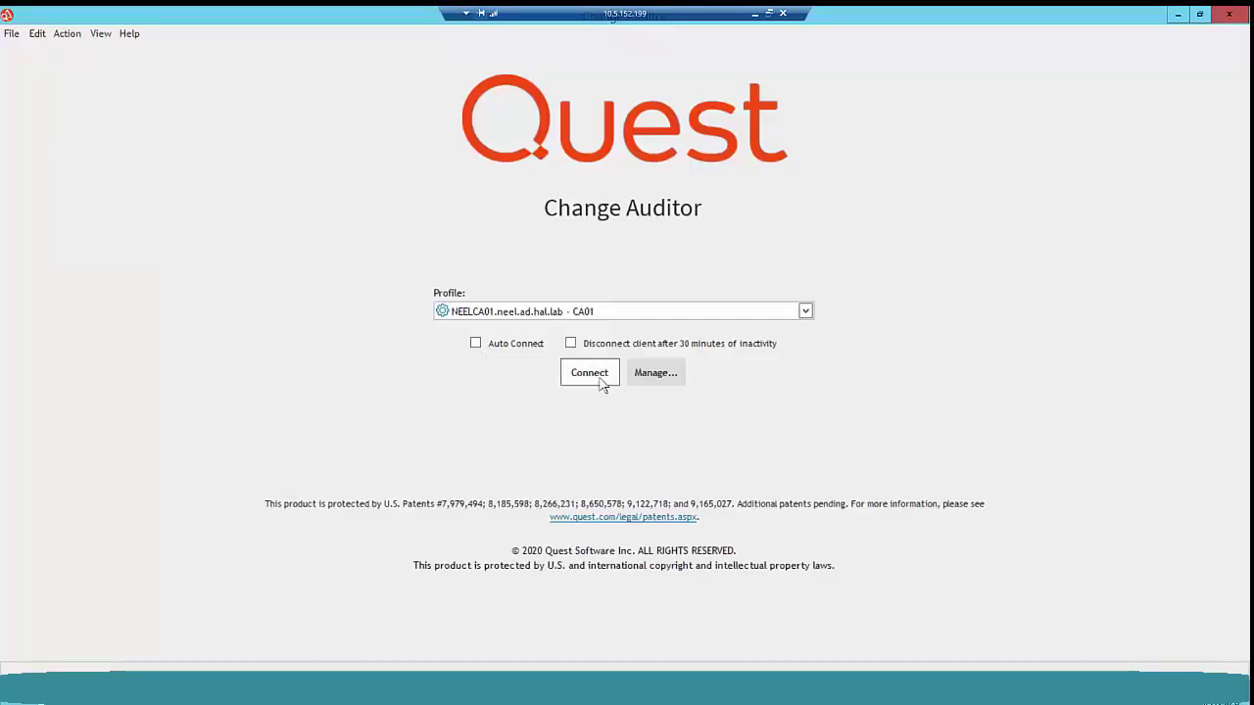
{"action": "left_click", "coordinate": [590, 373]}
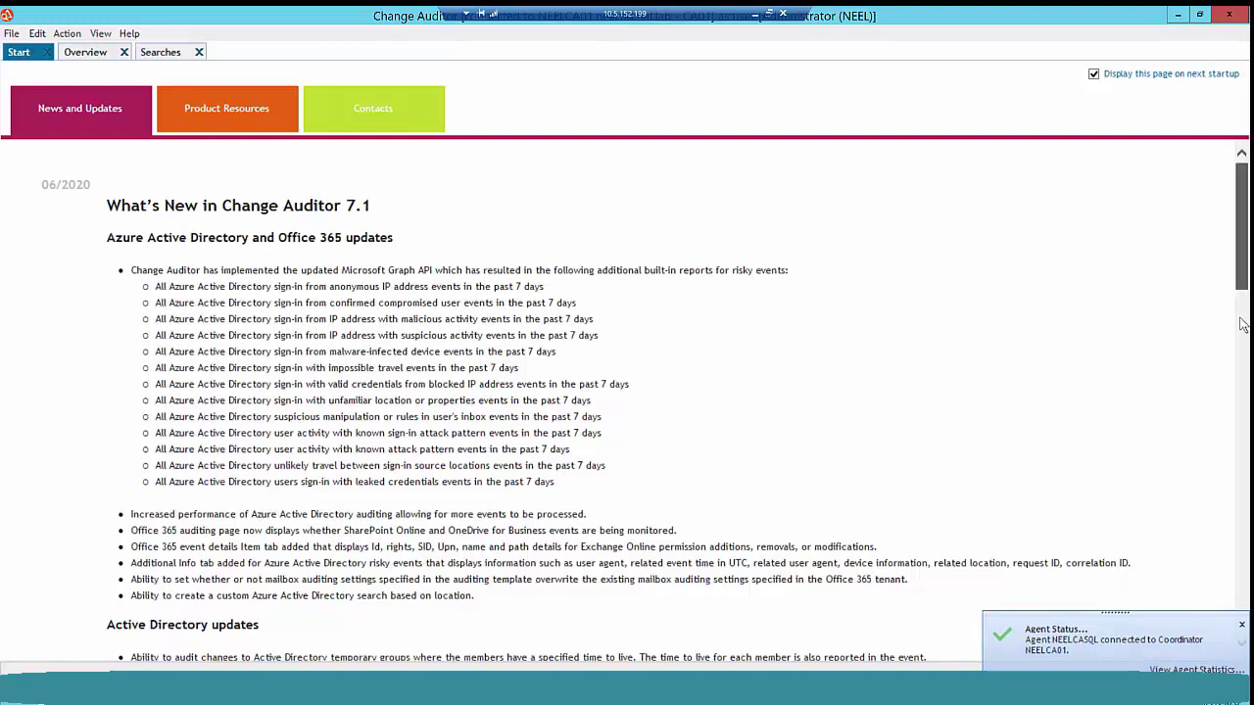
- Read through the What's New in Change Auditor 7.1 notes and return to the beginning of them
{"action": "scroll", "coordinate": [1242, 324], "scroll_direction": "down", "scroll_amount": 4}
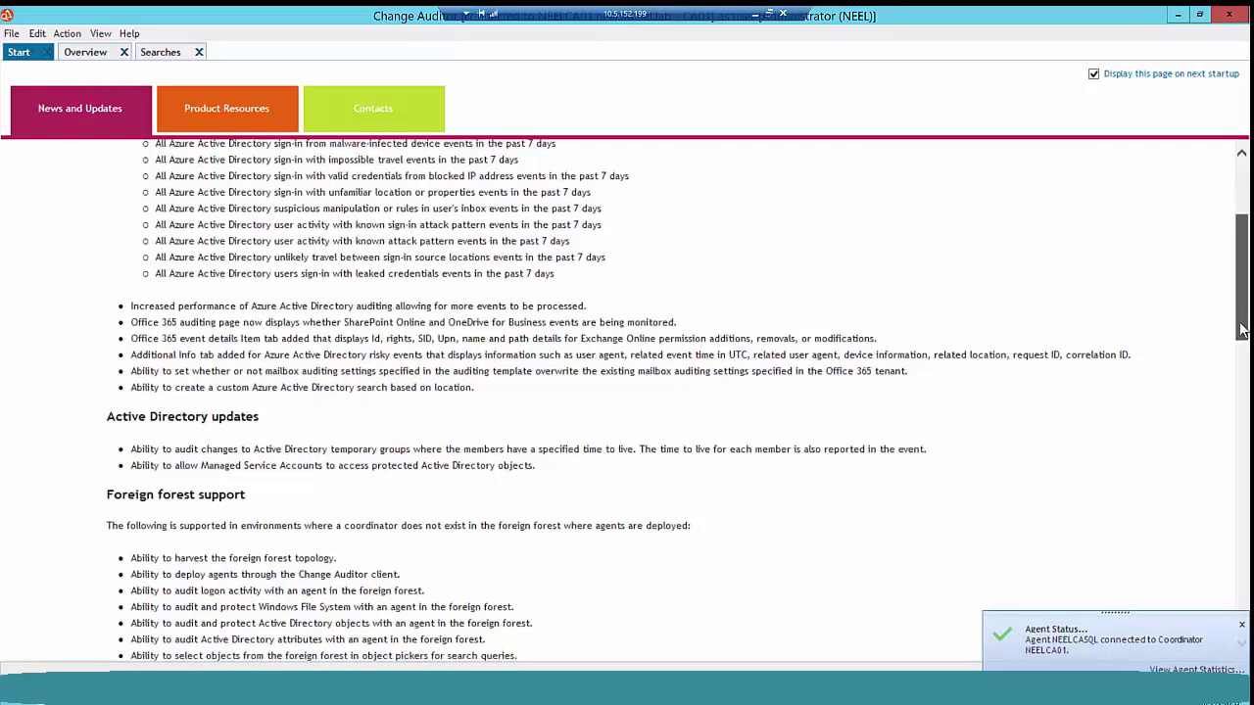
{"action": "scroll", "coordinate": [1242, 327], "scroll_direction": "down", "scroll_amount": 1}
{"action": "left_click_drag", "start_coordinate": [1246, 261], "coordinate": [1246, 193]}
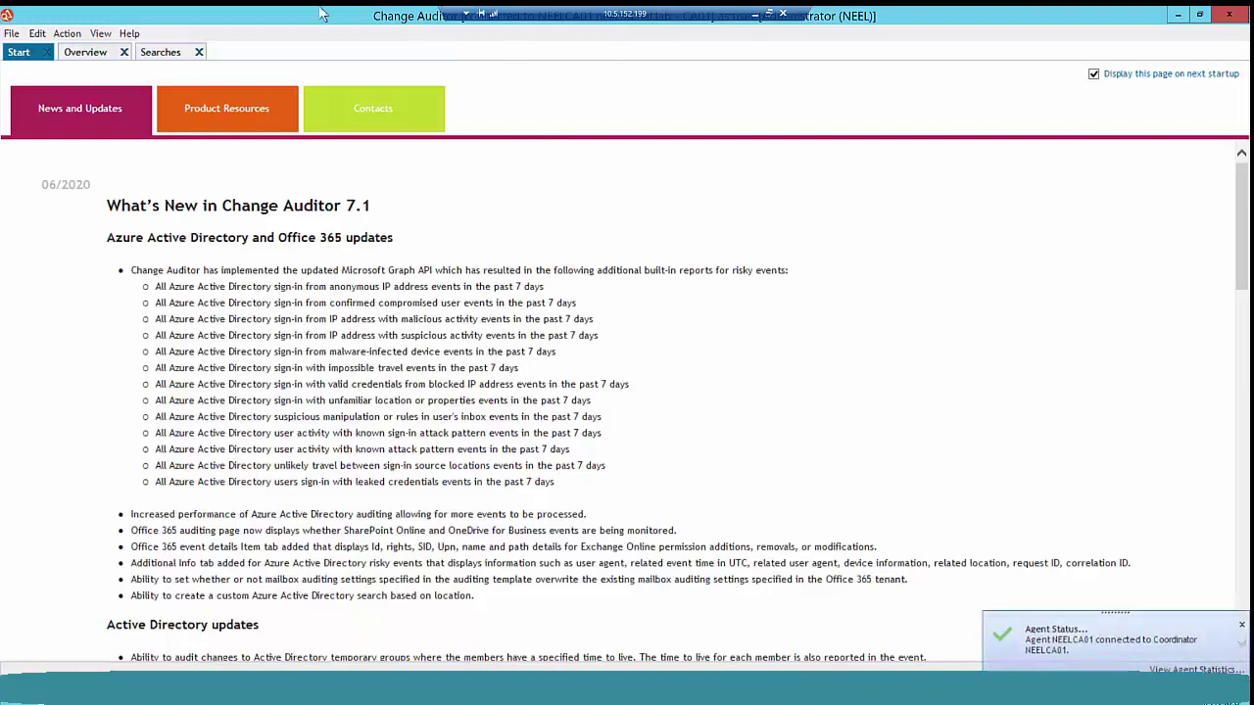
- Review the saved private searches, including Azure Member Added and Group, to check that they survived the upgrade
{"action": "left_click", "coordinate": [159, 53]}
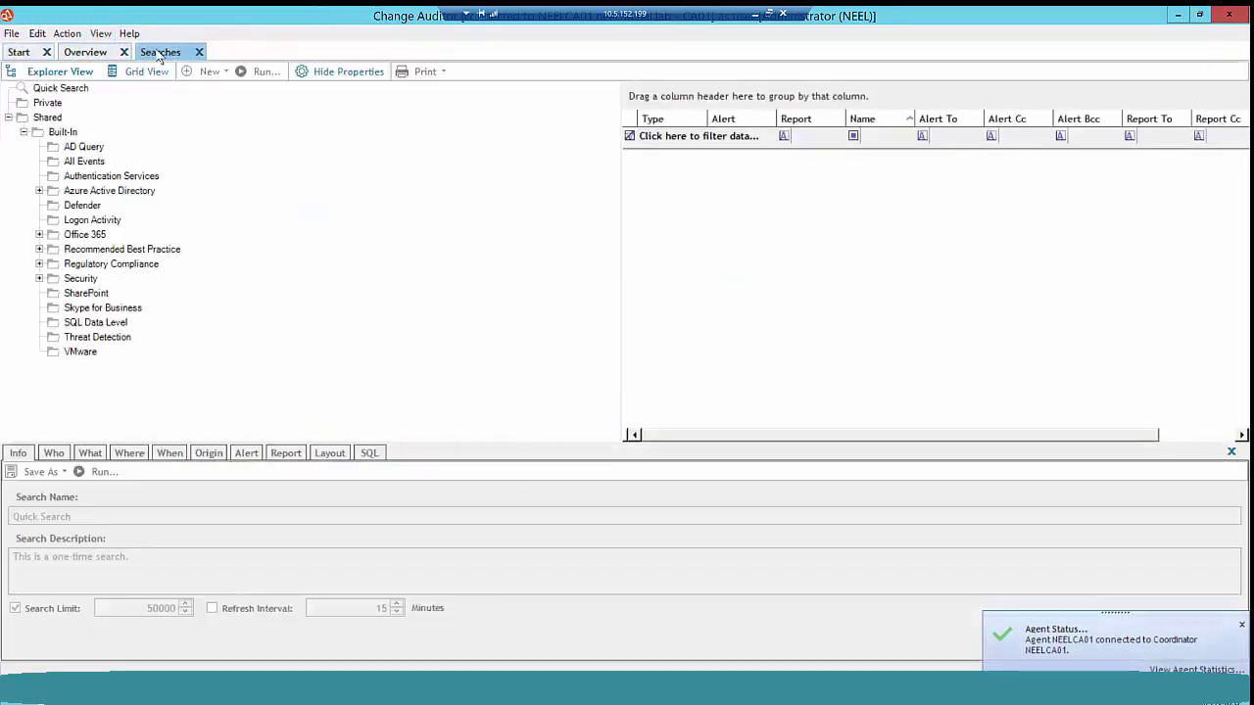
{"action": "left_click", "coordinate": [49, 103]}
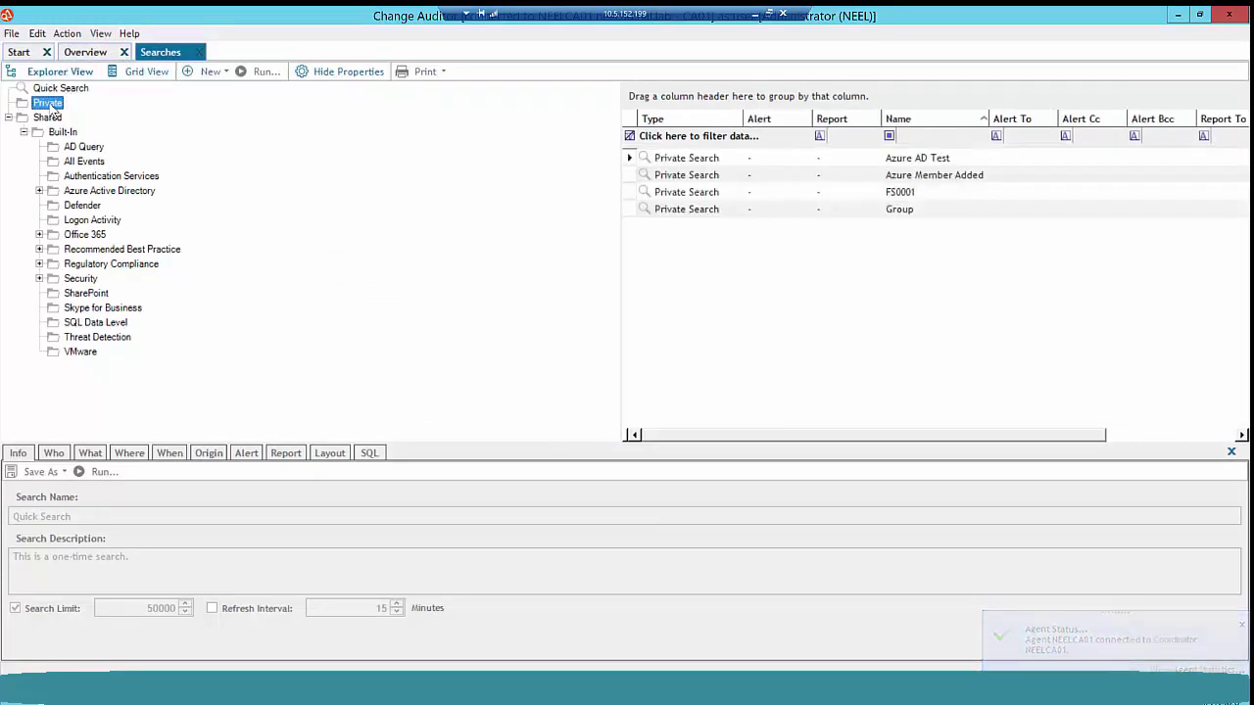
{"action": "left_click", "coordinate": [674, 175]}
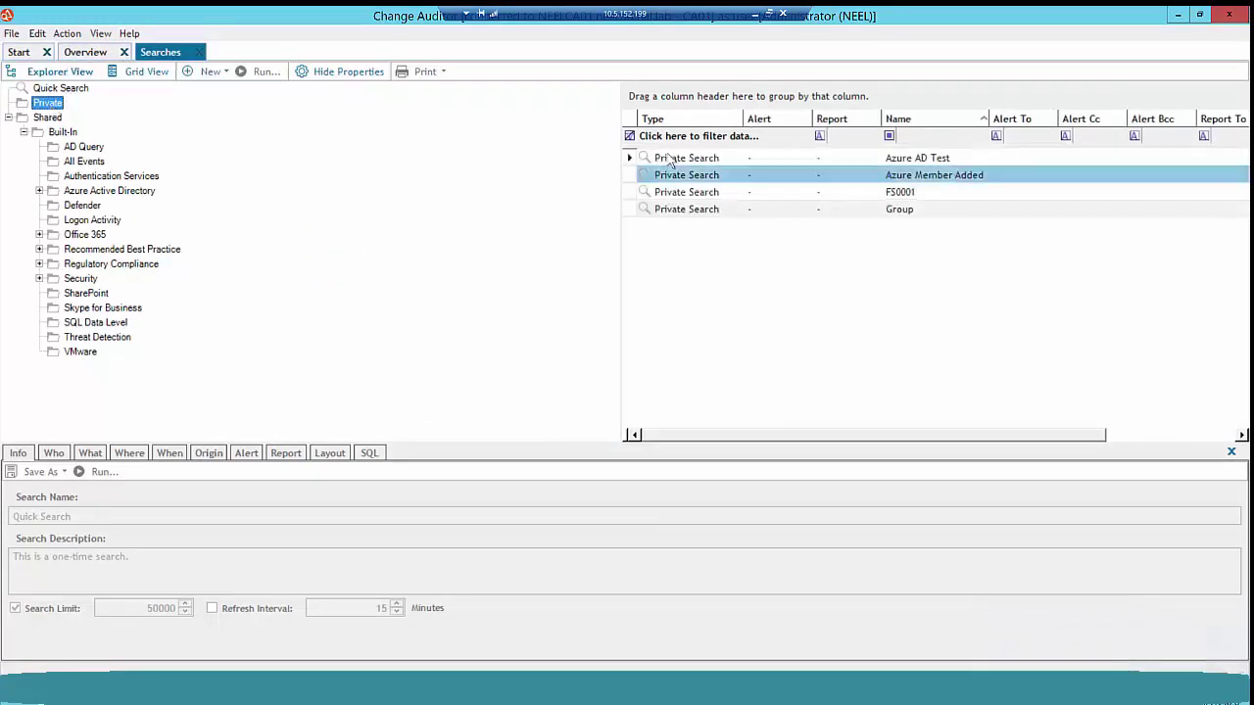
{"action": "left_click", "coordinate": [678, 209]}
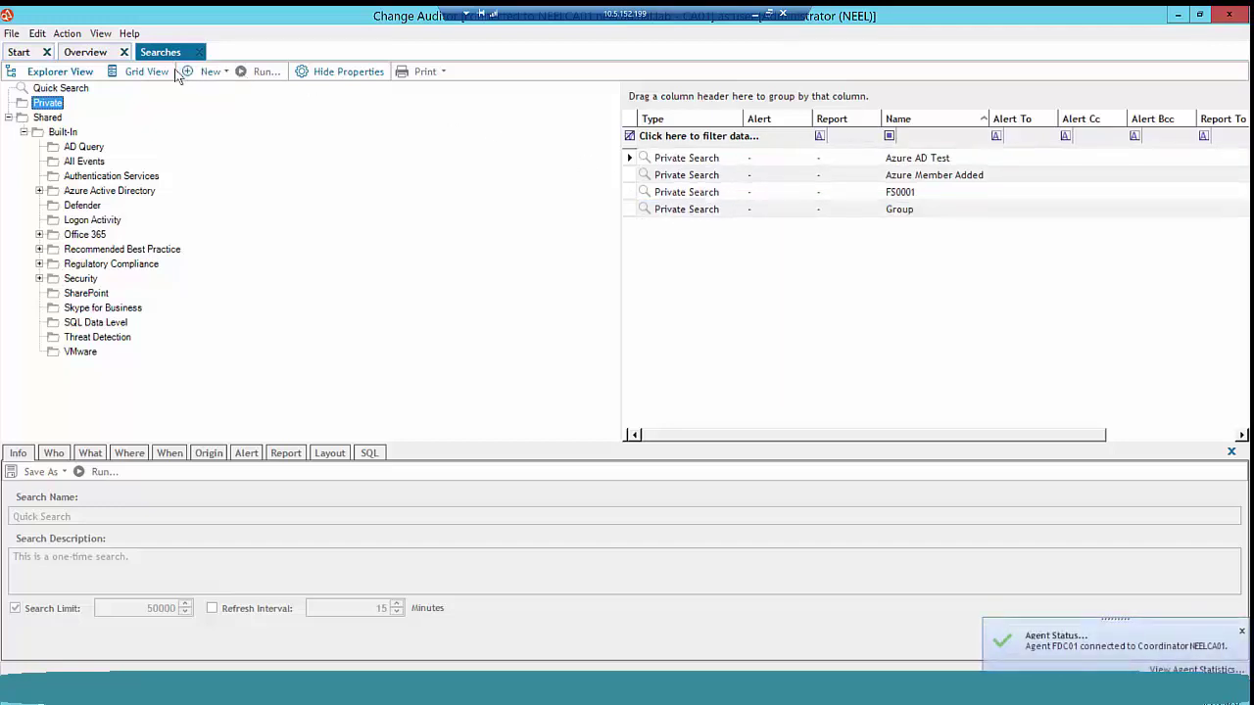
- Show the Deployment page and widen its machine filter to All
{"action": "left_click", "coordinate": [106, 37]}
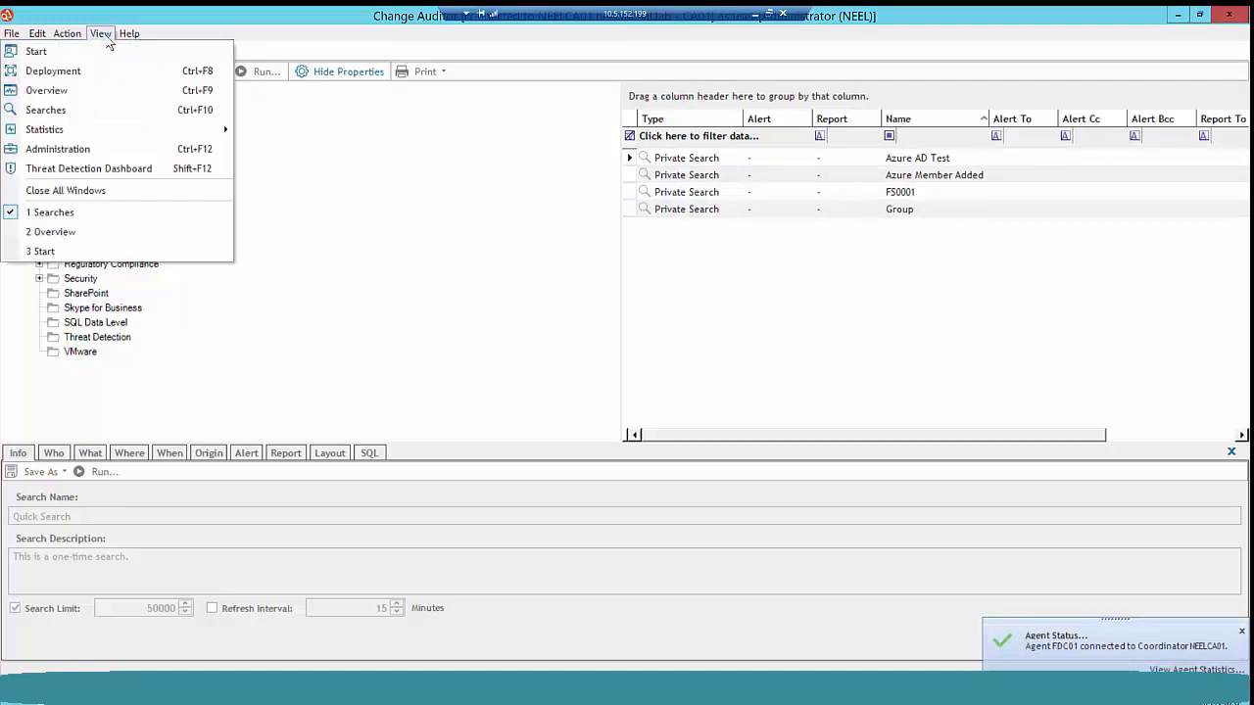
{"action": "left_click", "coordinate": [51, 78]}
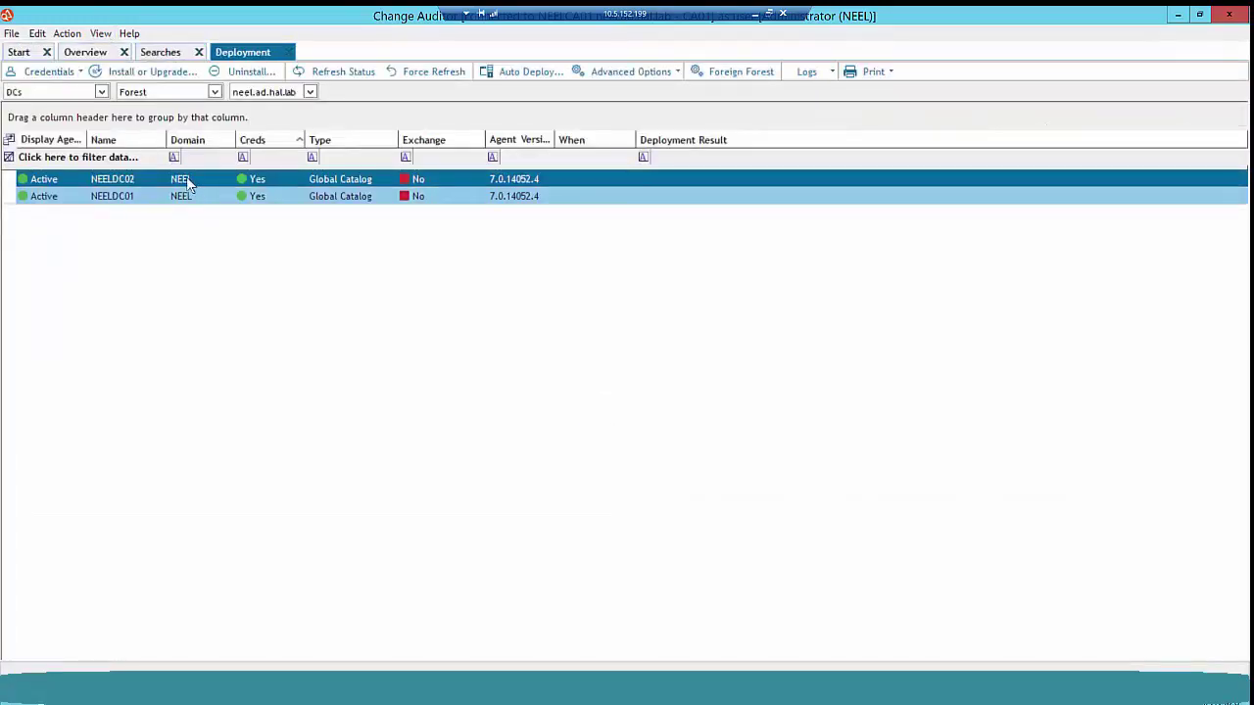
{"action": "left_click", "coordinate": [100, 91]}
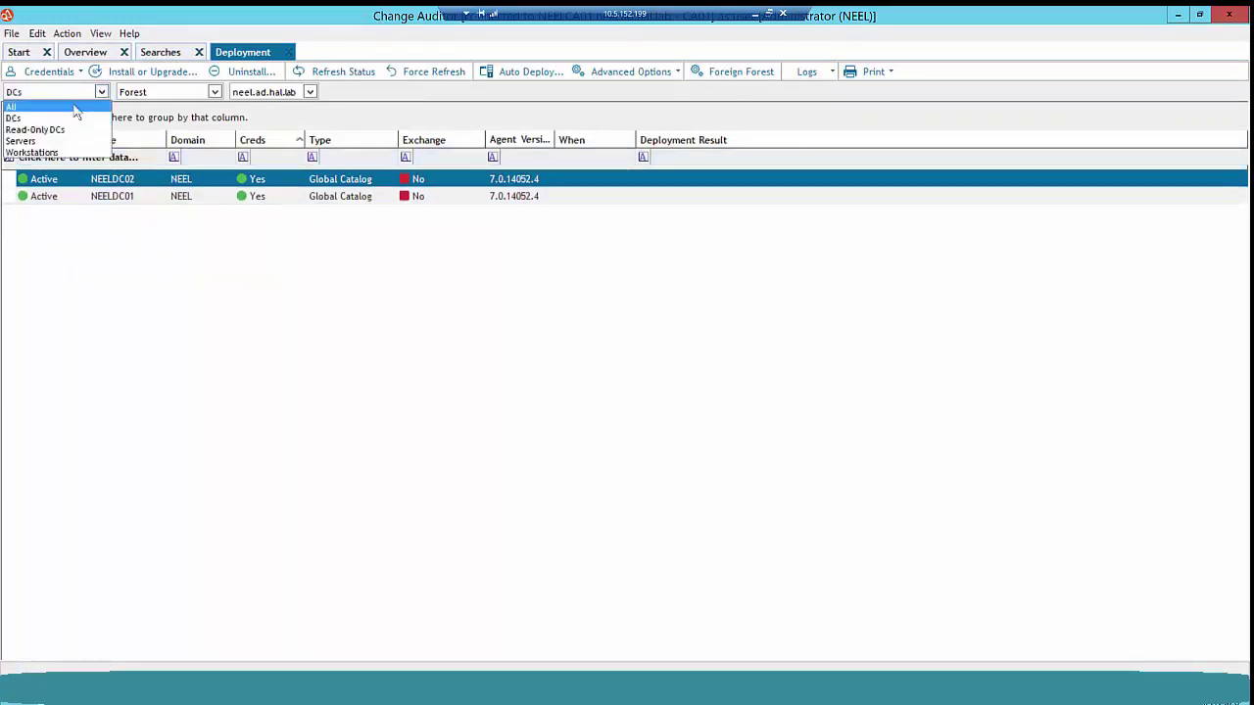
{"action": "left_click", "coordinate": [75, 108]}
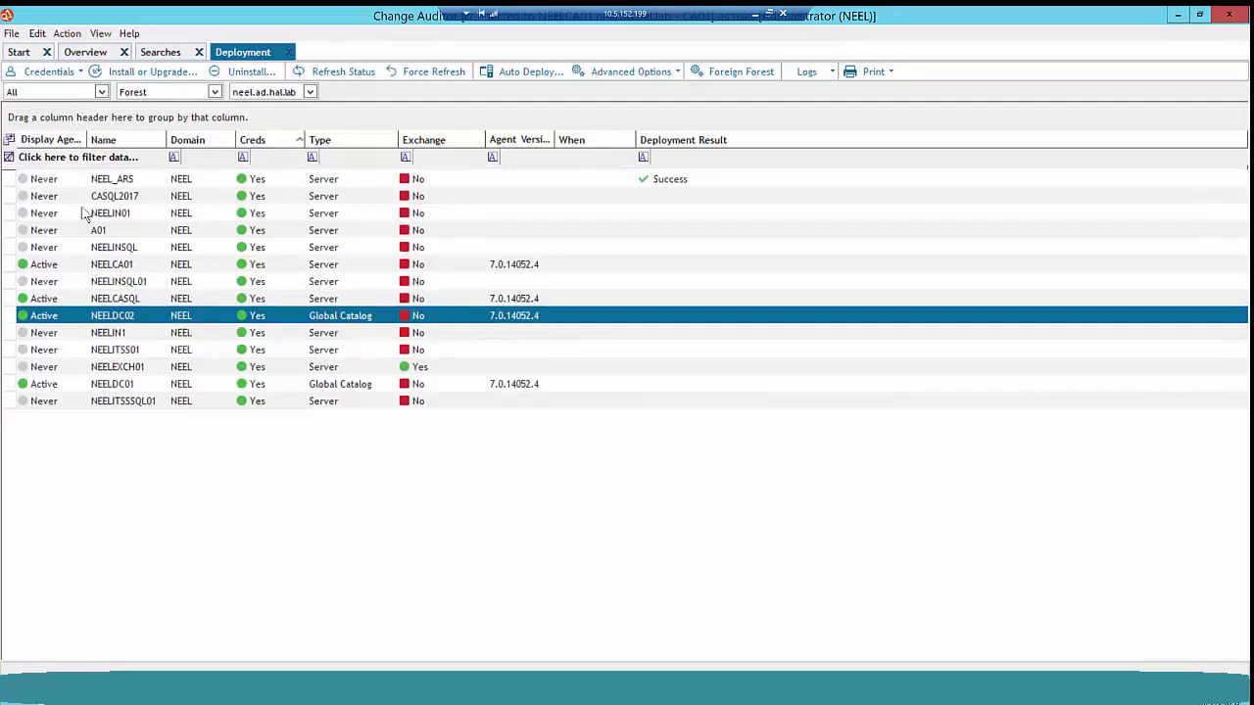
- Upgrade the agent on server NEELCA01, scheduling the deployment task for Now
{"action": "left_click", "coordinate": [138, 269]}
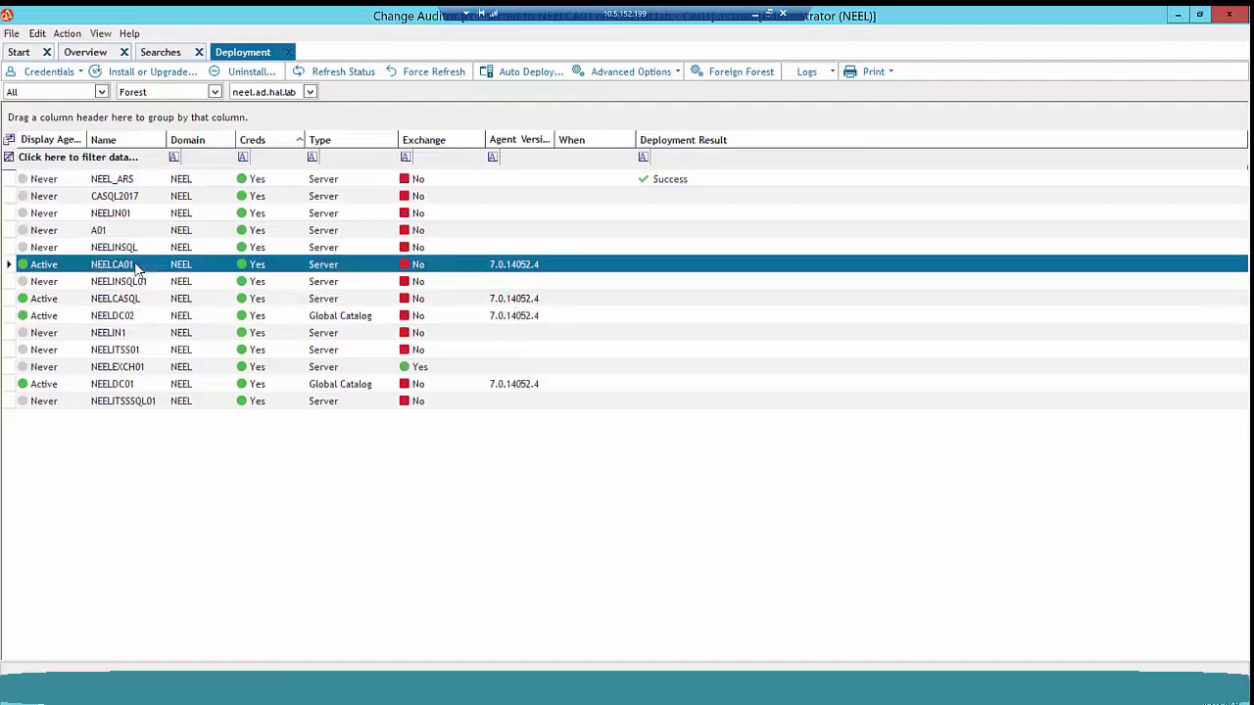
{"action": "right_click", "coordinate": [138, 270]}
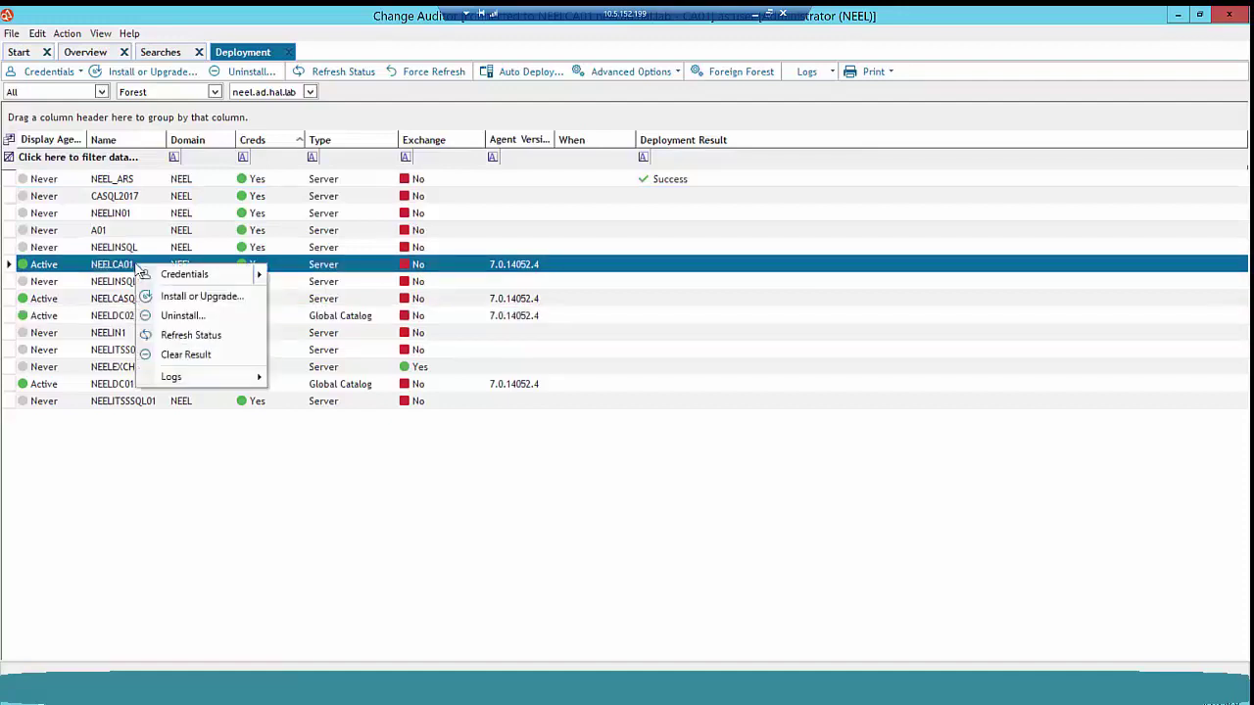
{"action": "left_click", "coordinate": [196, 298]}
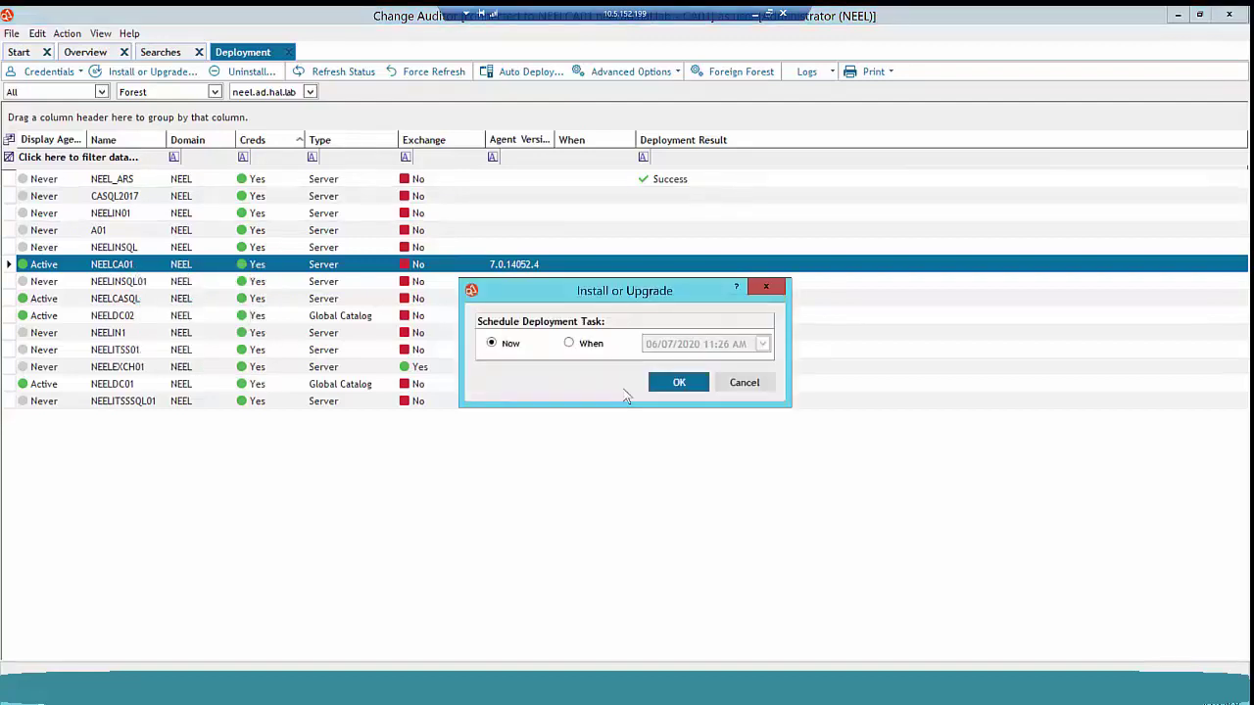
{"action": "left_click", "coordinate": [678, 382]}
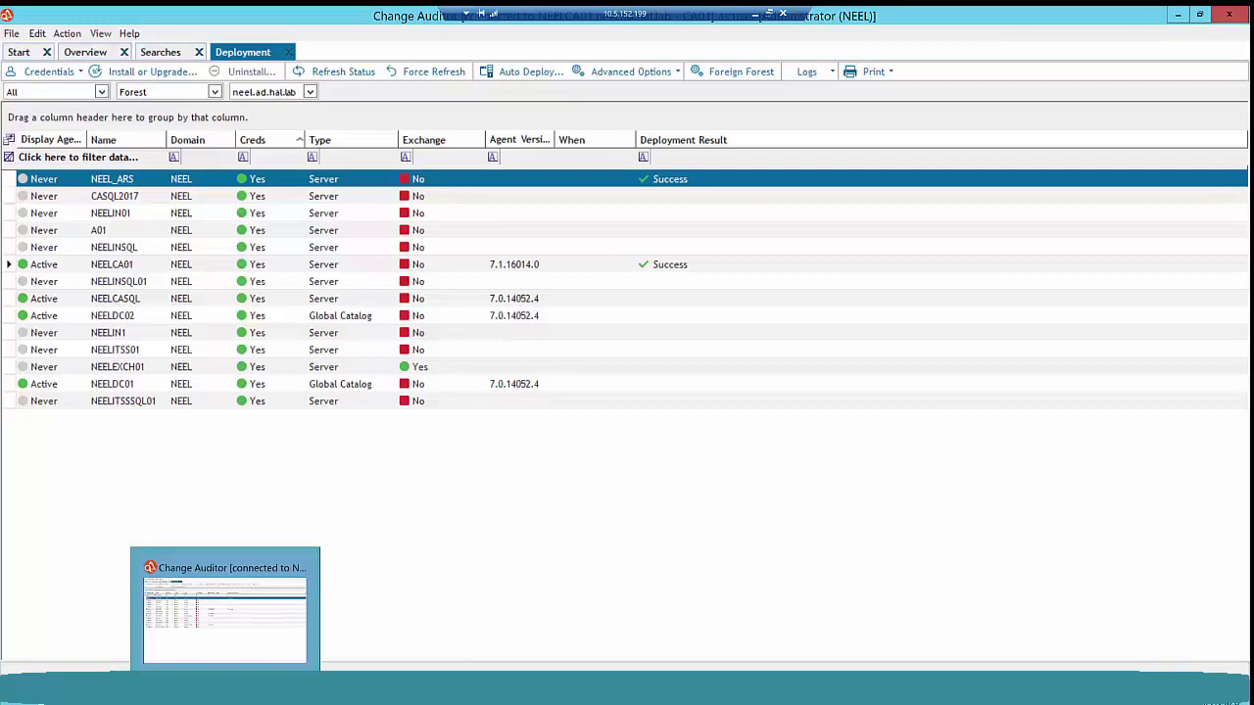
- Switch back to the Change Auditor 7.1 launcher and install the 7.1.0 Web Client, accepting its license agreement and finishing the setup
{"action": "left_click", "coordinate": [206, 689]}
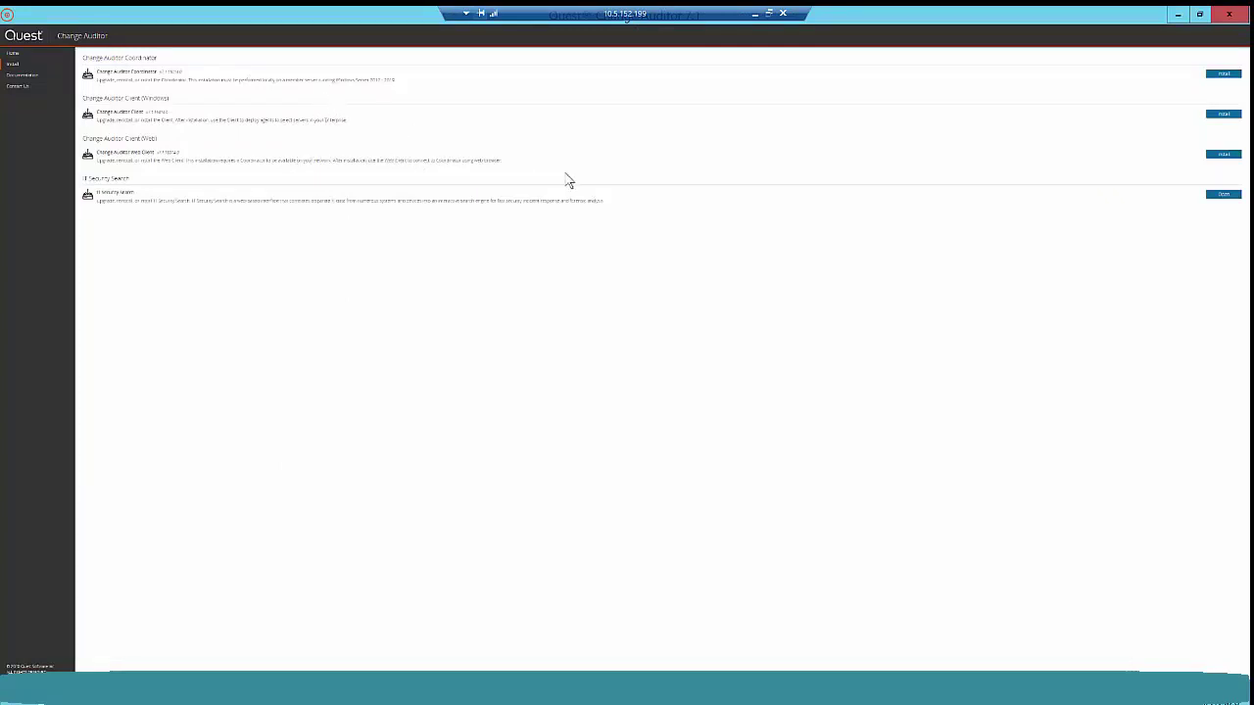
{"action": "left_click", "coordinate": [1215, 161]}
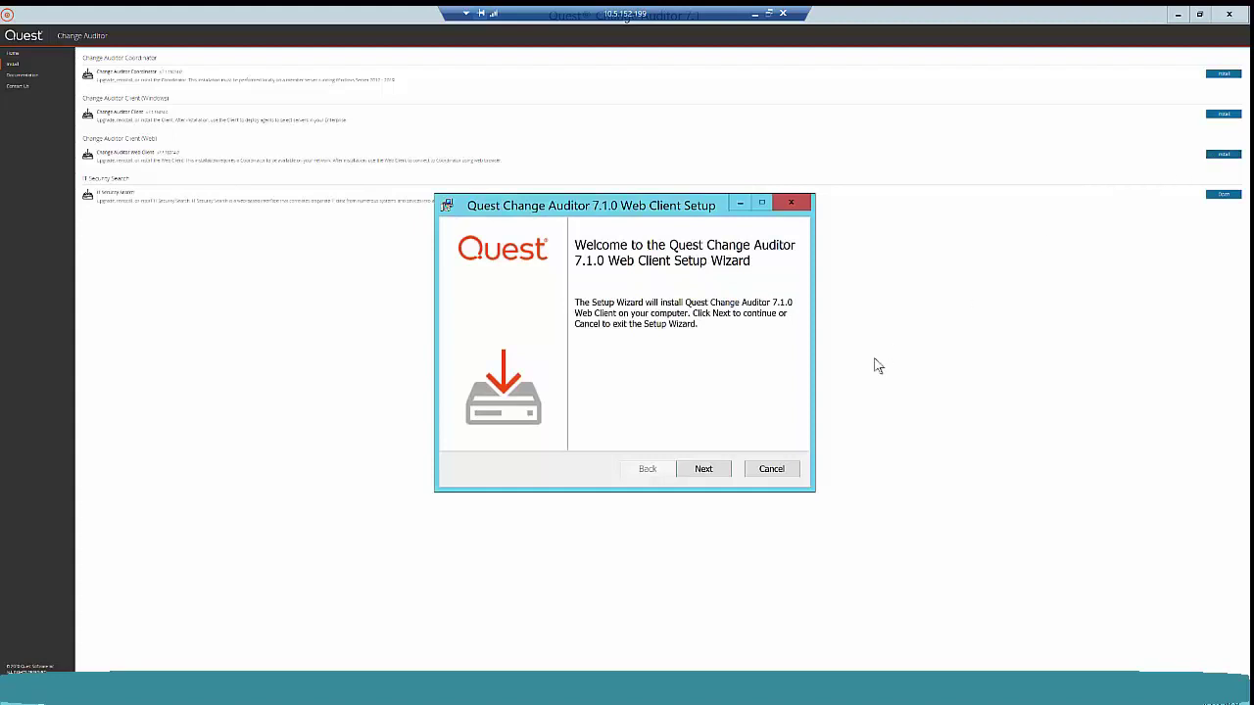
{"action": "left_click", "coordinate": [724, 480]}
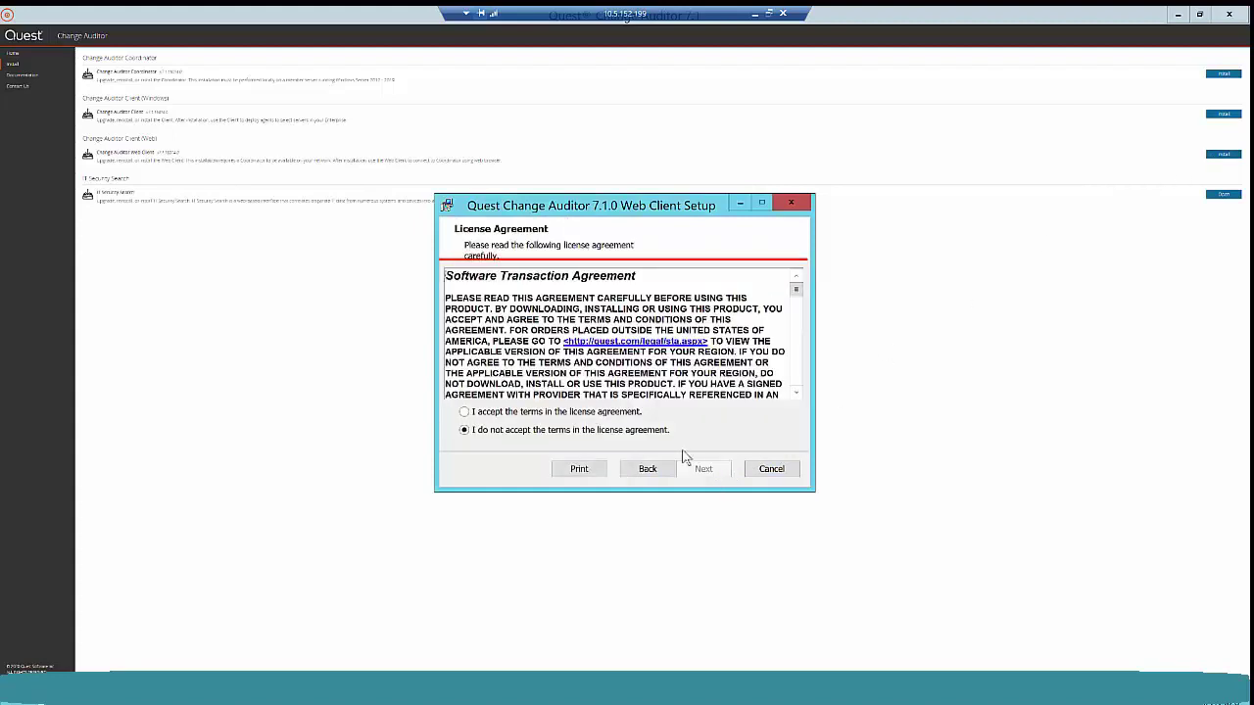
{"action": "left_click", "coordinate": [617, 413]}
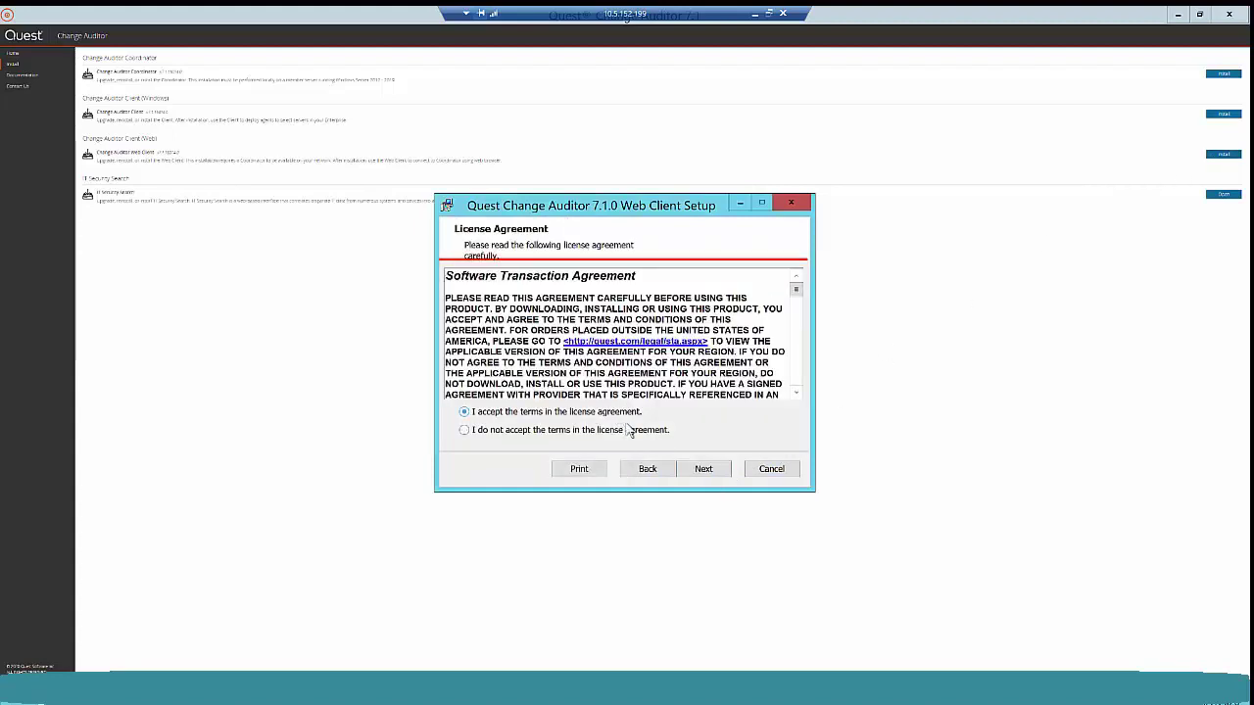
{"action": "left_click", "coordinate": [701, 474]}
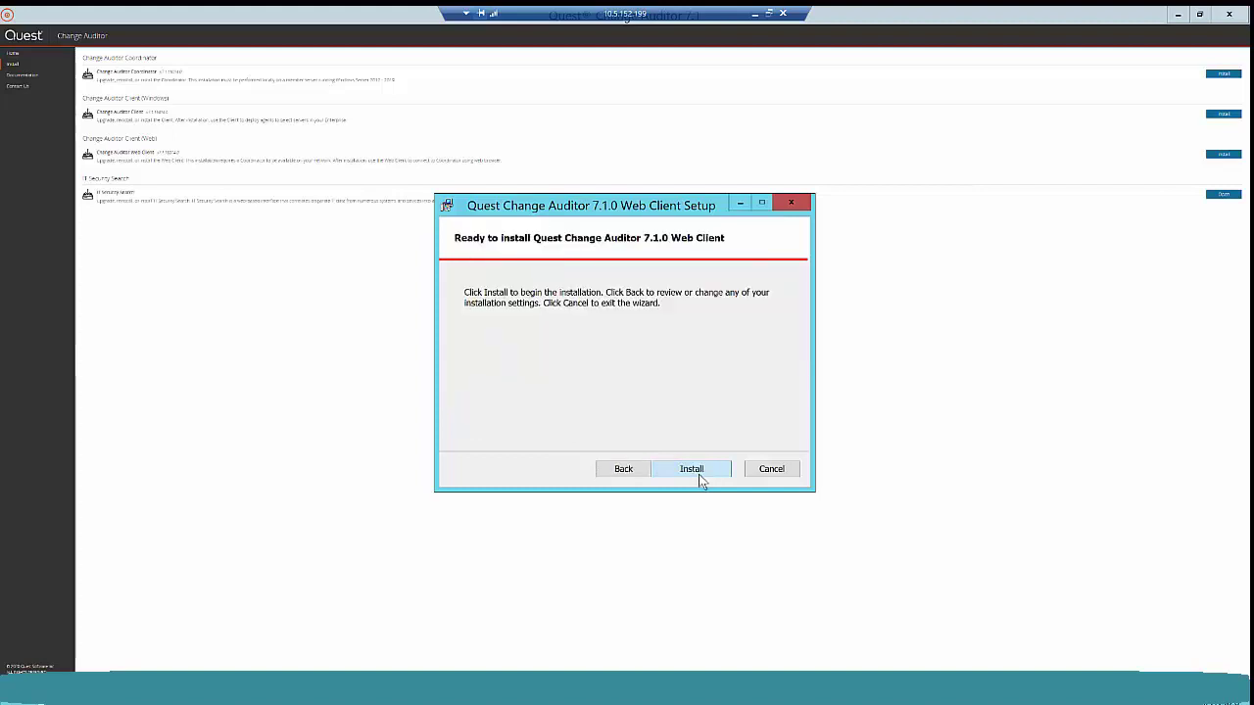
{"action": "left_click", "coordinate": [701, 478]}
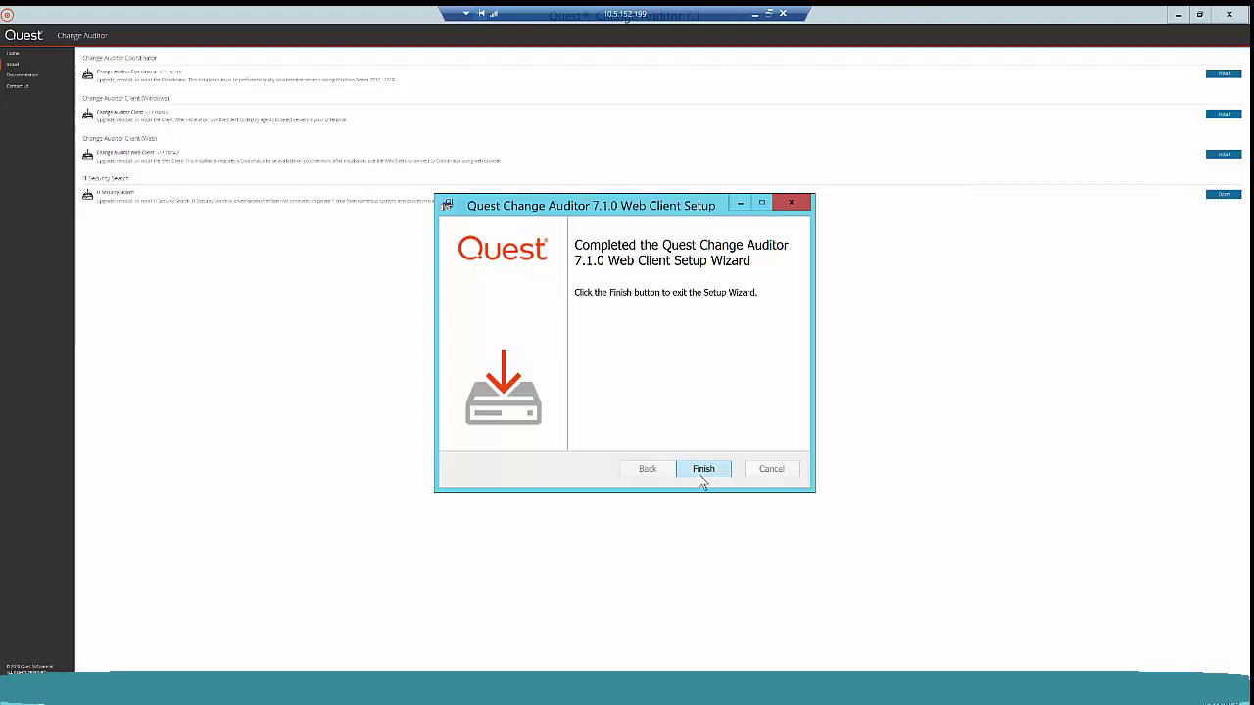
{"action": "left_click", "coordinate": [703, 469]}
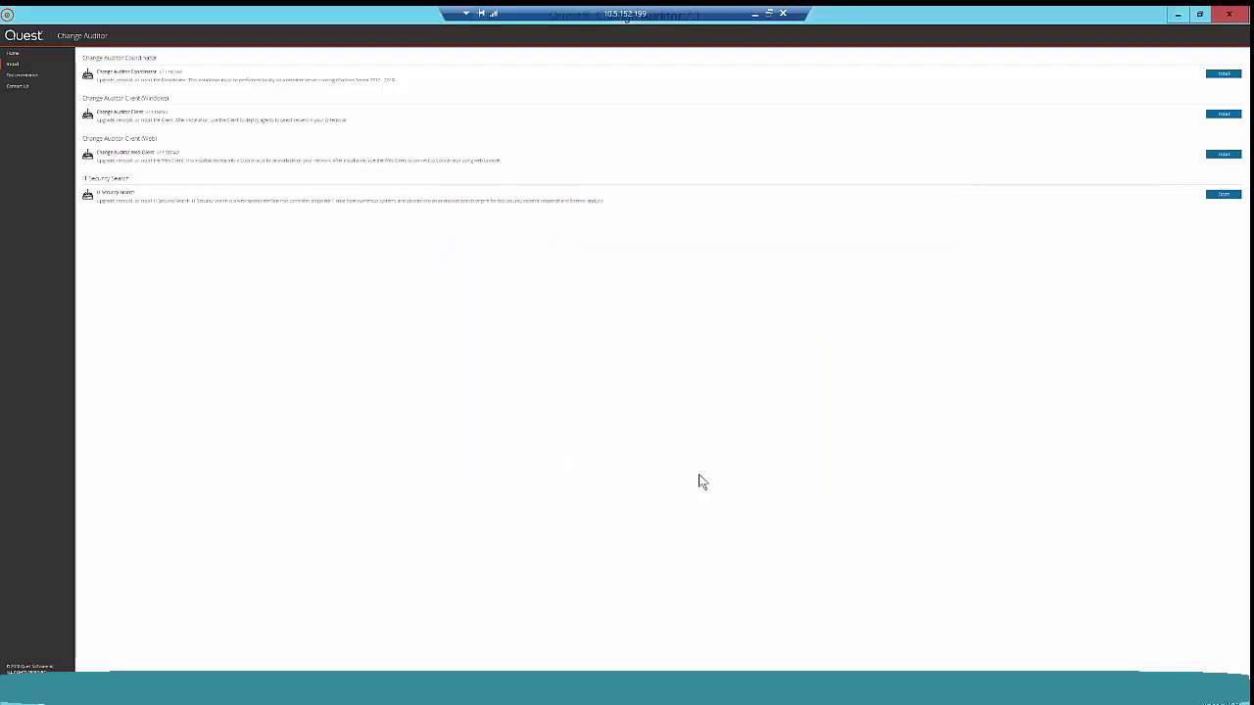